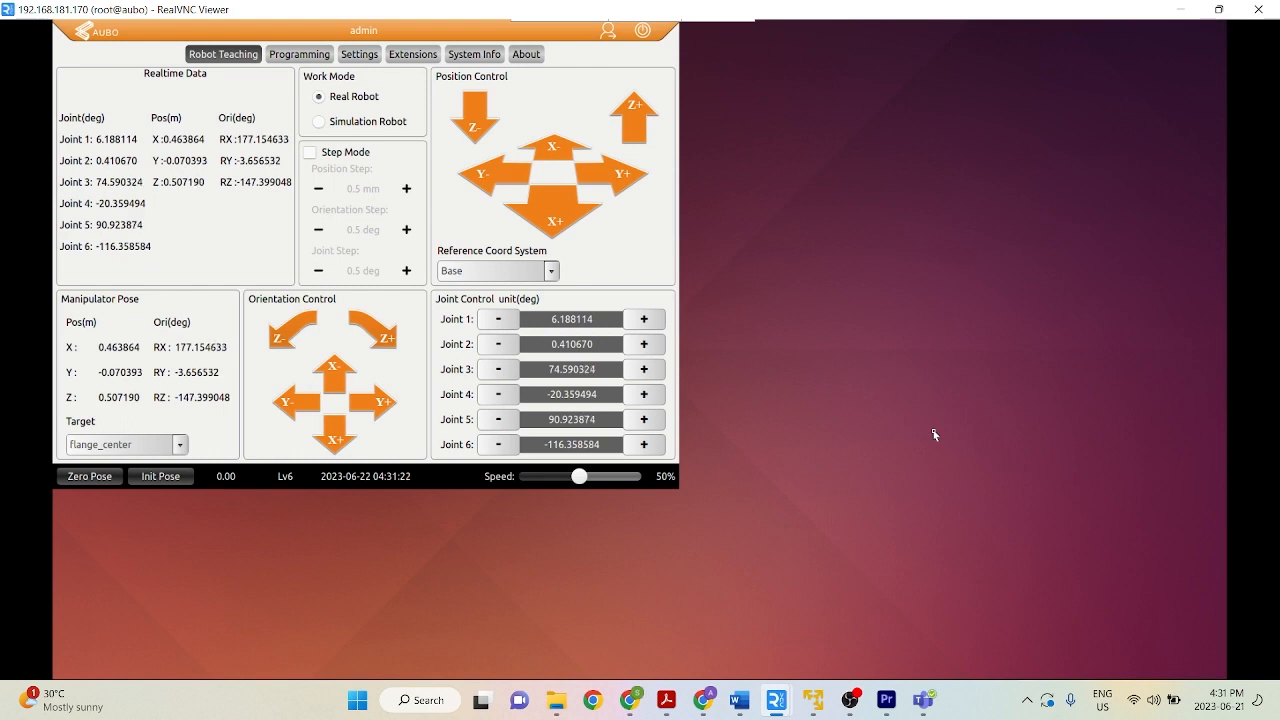
Start a new kinematics entry in the robot's tool calibration settings and name it Schunk_EGPC.
{"action": "left_click", "coordinate": [357, 57]}
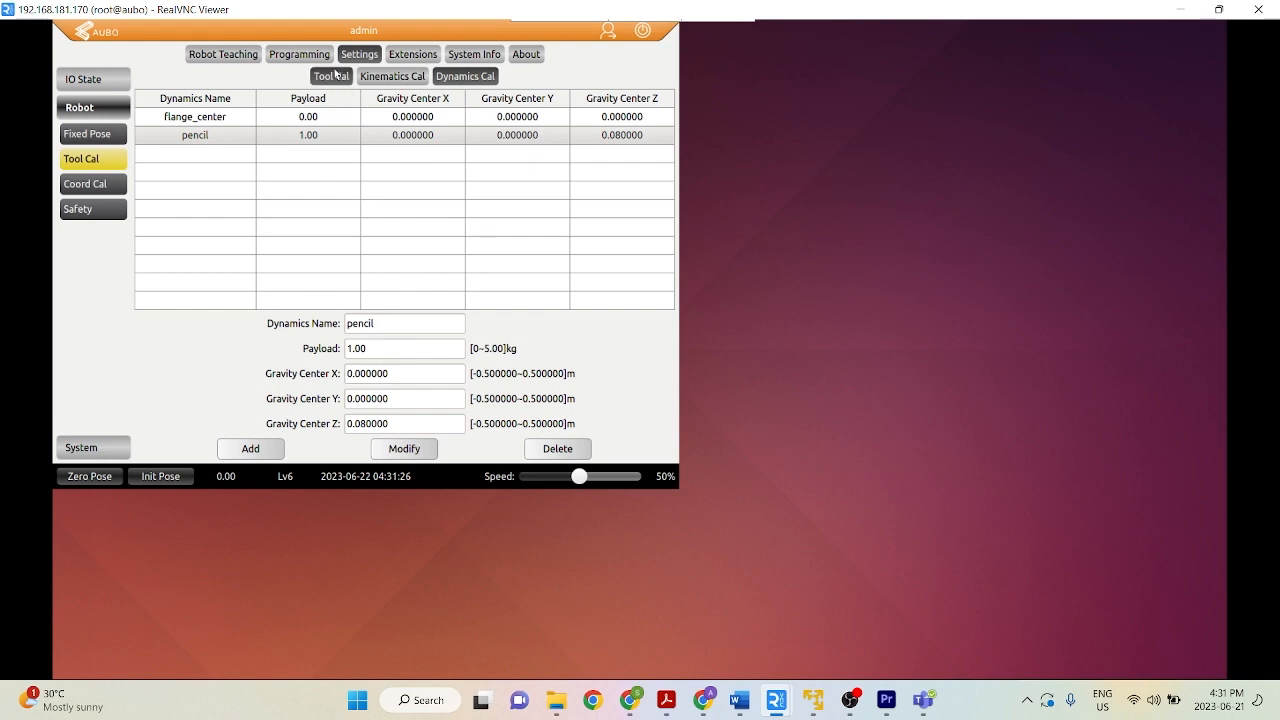
{"action": "left_click", "coordinate": [397, 78]}
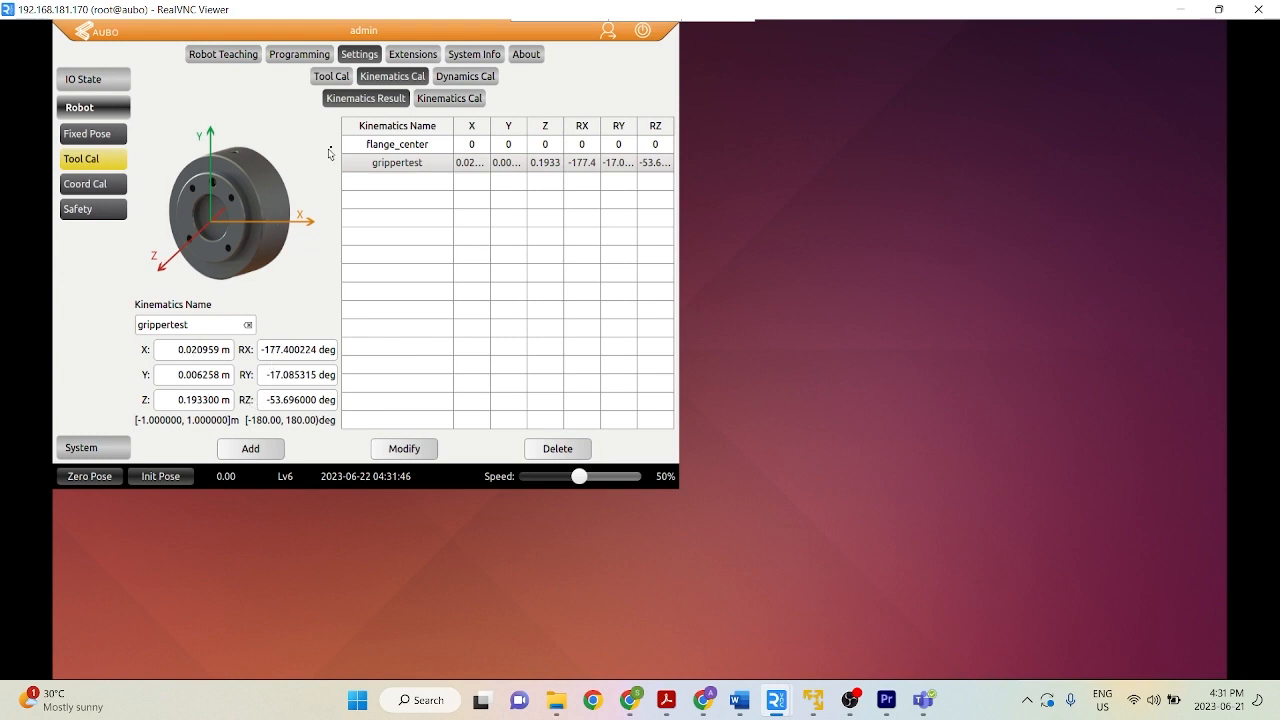
{"action": "left_click", "coordinate": [455, 101]}
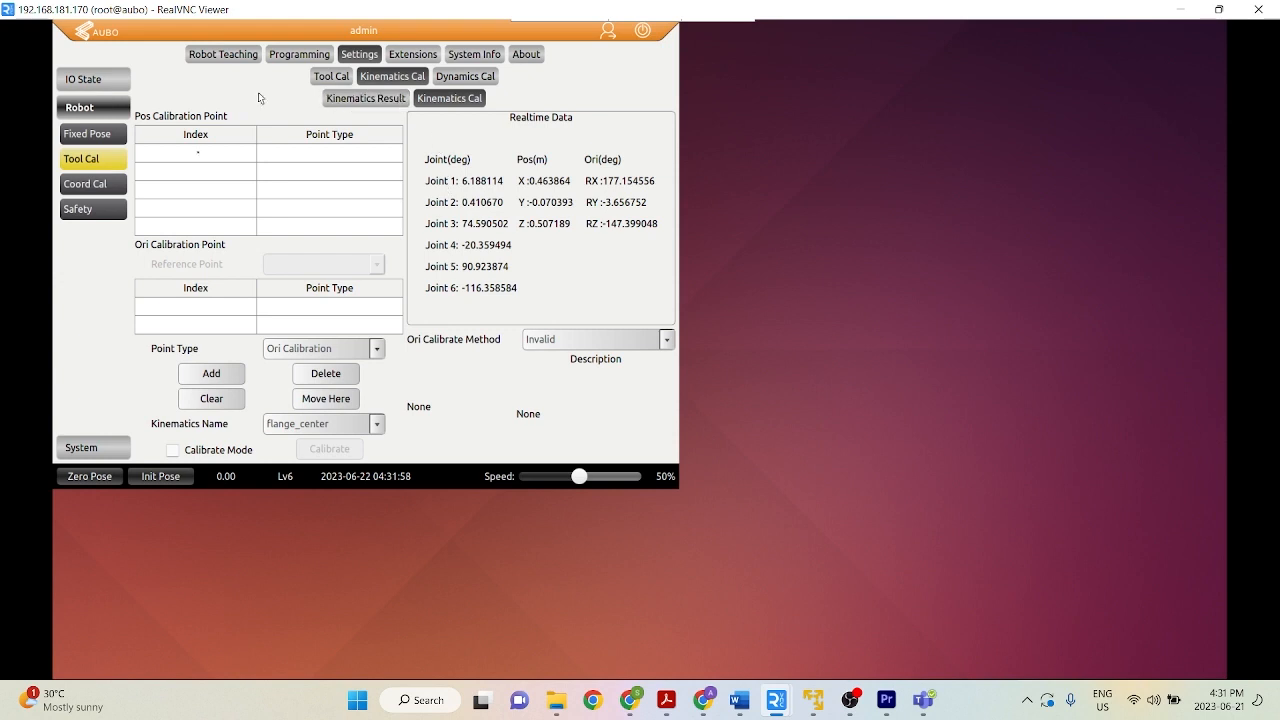
{"action": "left_click", "coordinate": [379, 100]}
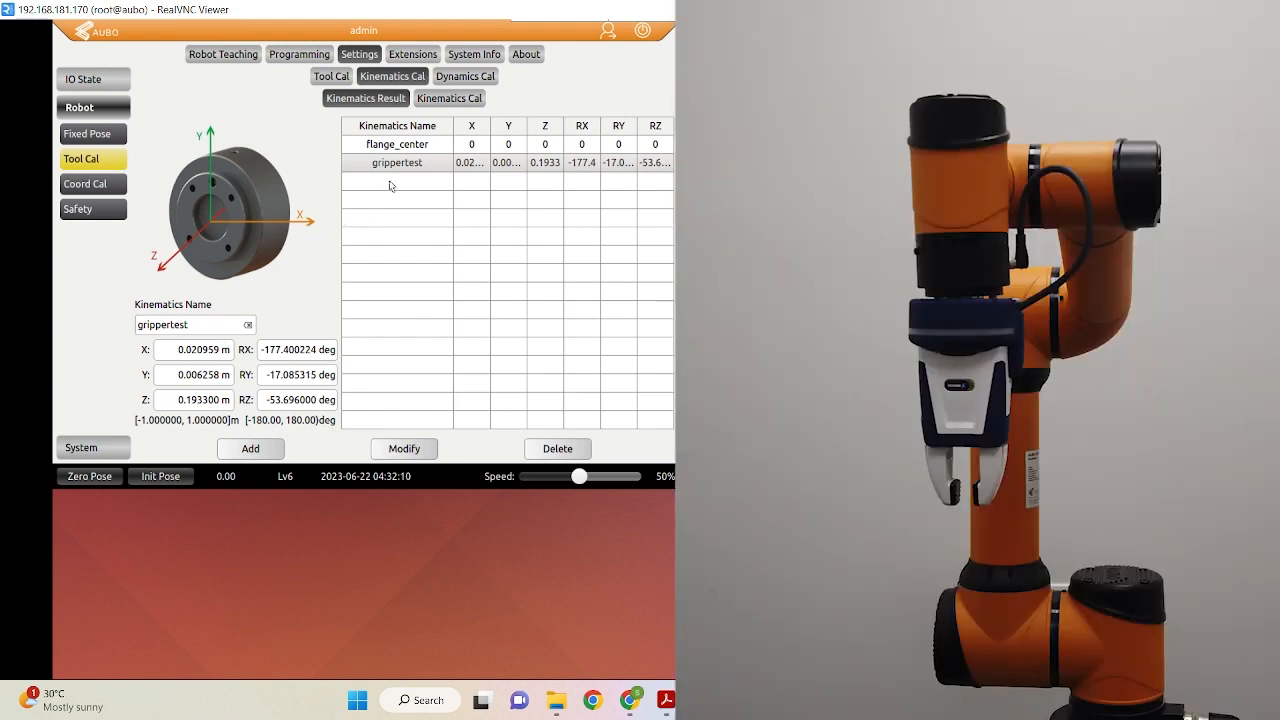
{"action": "left_click", "coordinate": [390, 185]}
{"action": "left_click", "coordinate": [203, 325]}
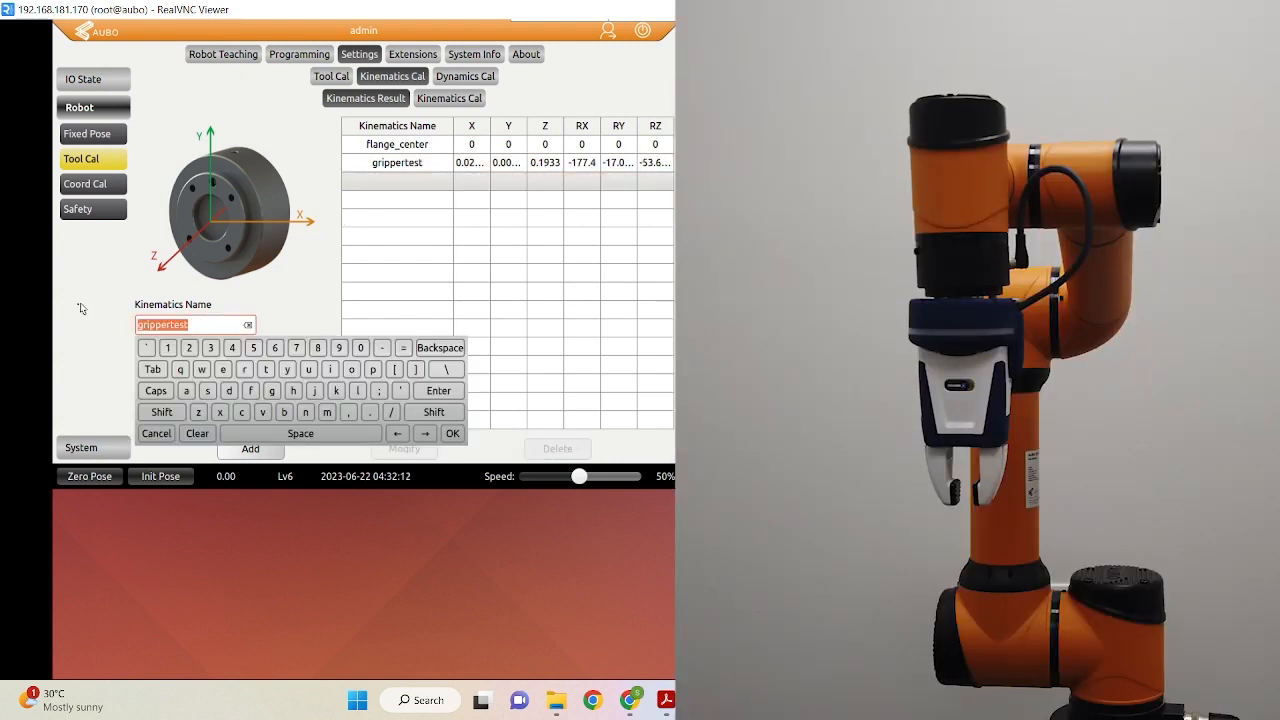
{"action": "type", "text": "Schunk_EGPC"}
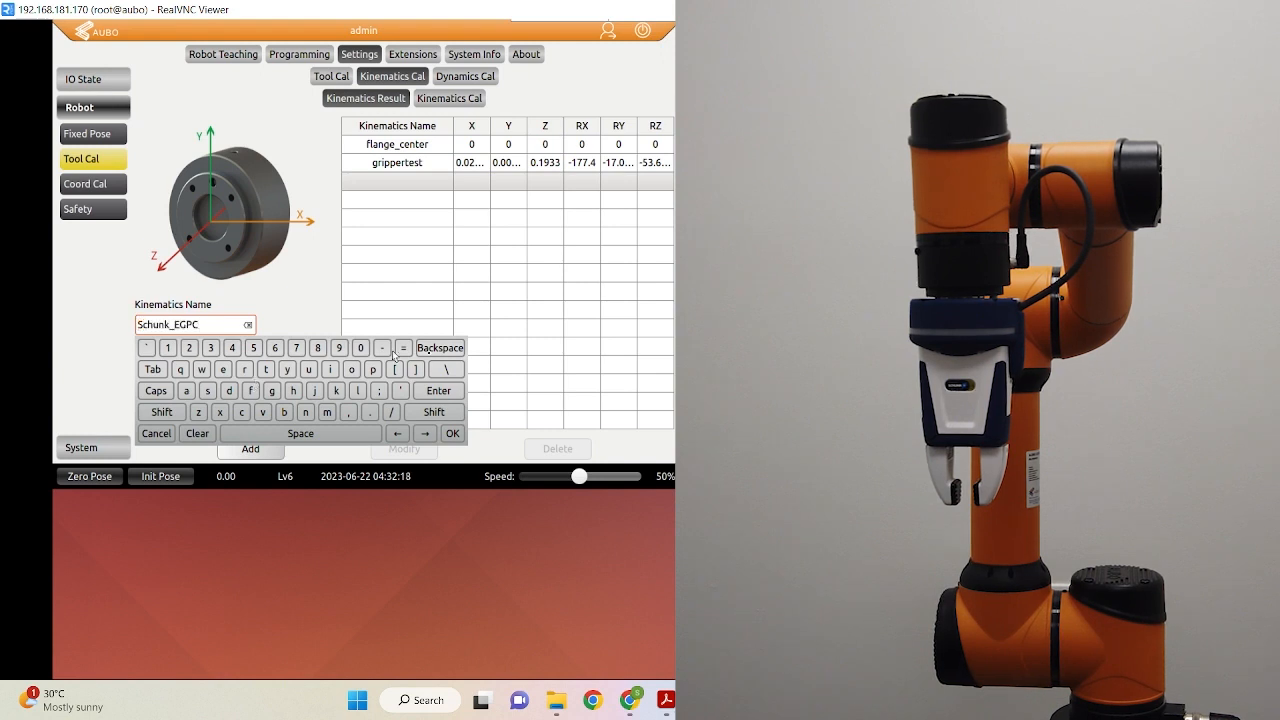
{"action": "left_click", "coordinate": [438, 390]}
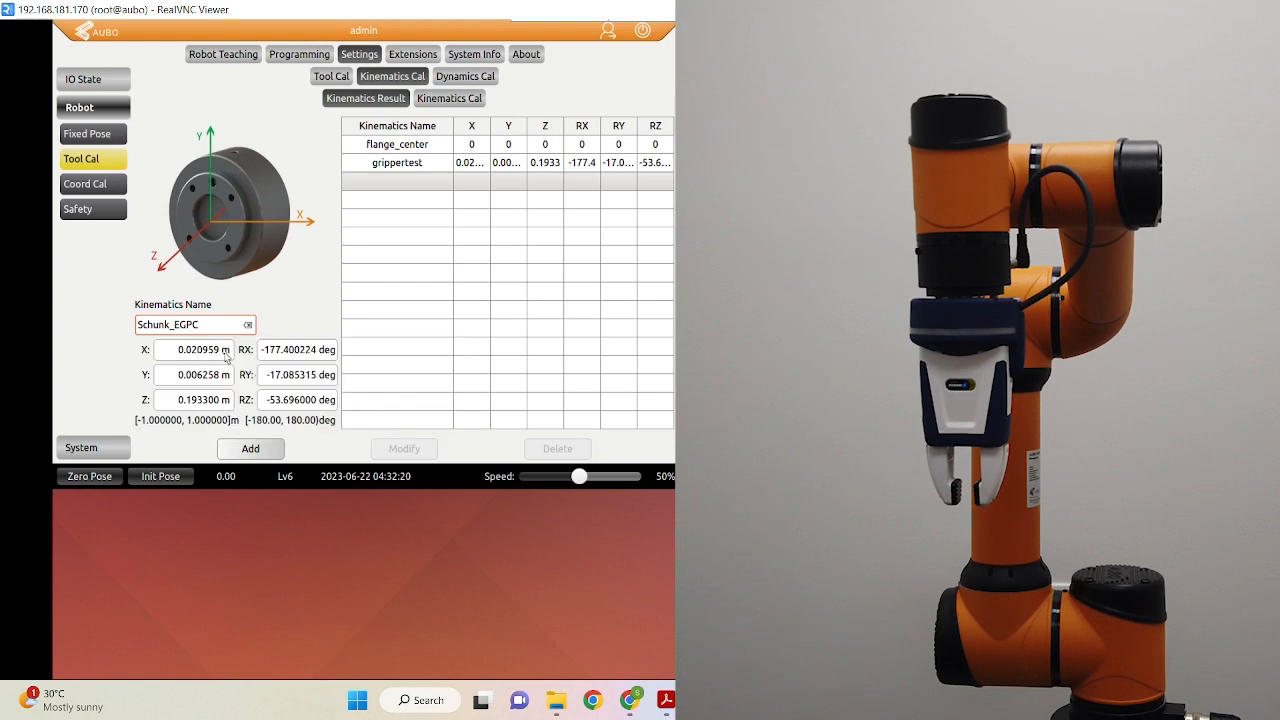
Set the X position of the Schunk_EGPC kinematics entry to 0 m.
{"action": "left_click", "coordinate": [216, 350]}
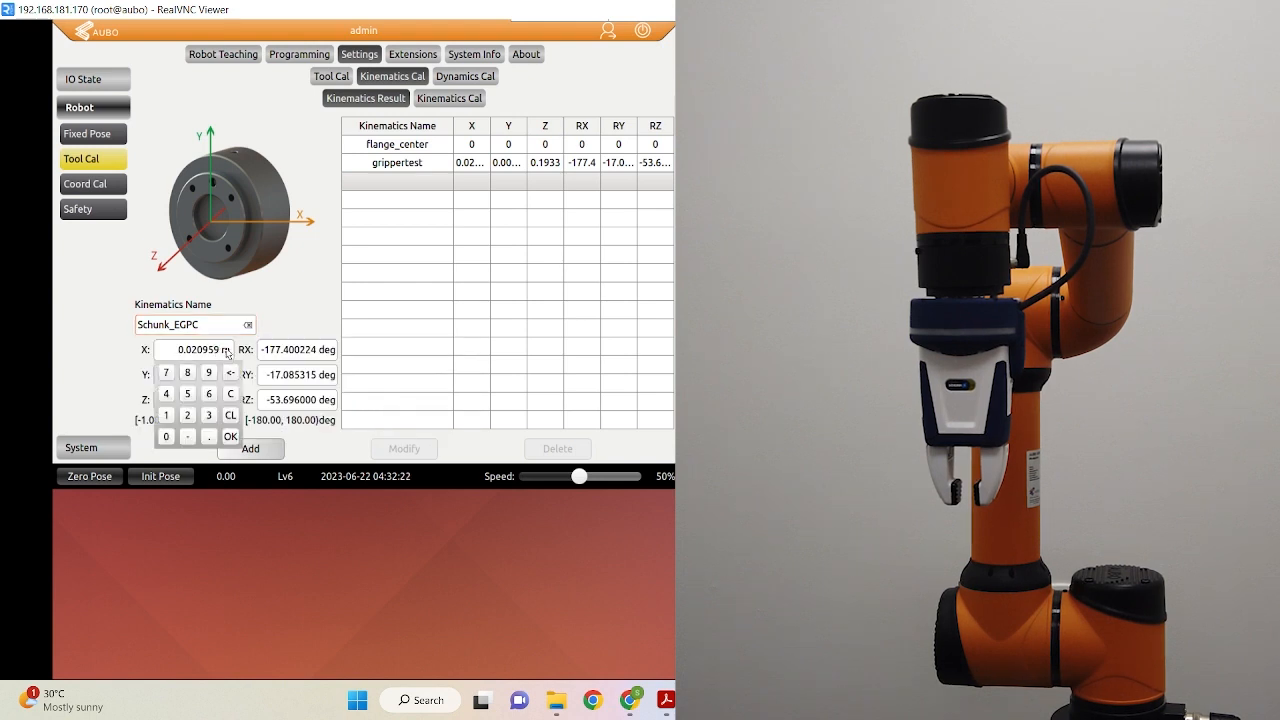
{"action": "key", "text": "BackSpace"}
{"action": "key", "text": "BackSpace"}
{"action": "key", "text": "BackSpace"}
{"action": "key", "text": "BackSpace"}
{"action": "key", "text": "BackSpace"}
{"action": "key", "text": "BackSpace"}
{"action": "key", "text": "BackSpace"}
{"action": "key", "text": "BackSpace"}
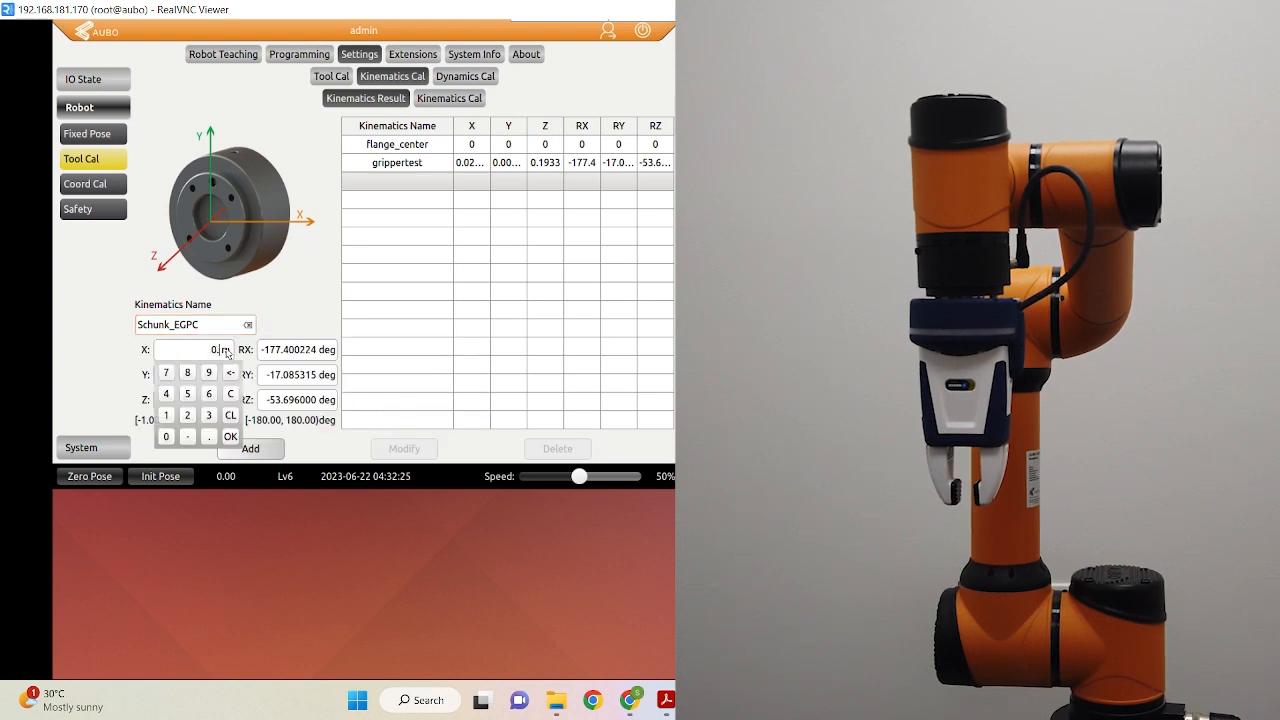
{"action": "type", "text": "0"}
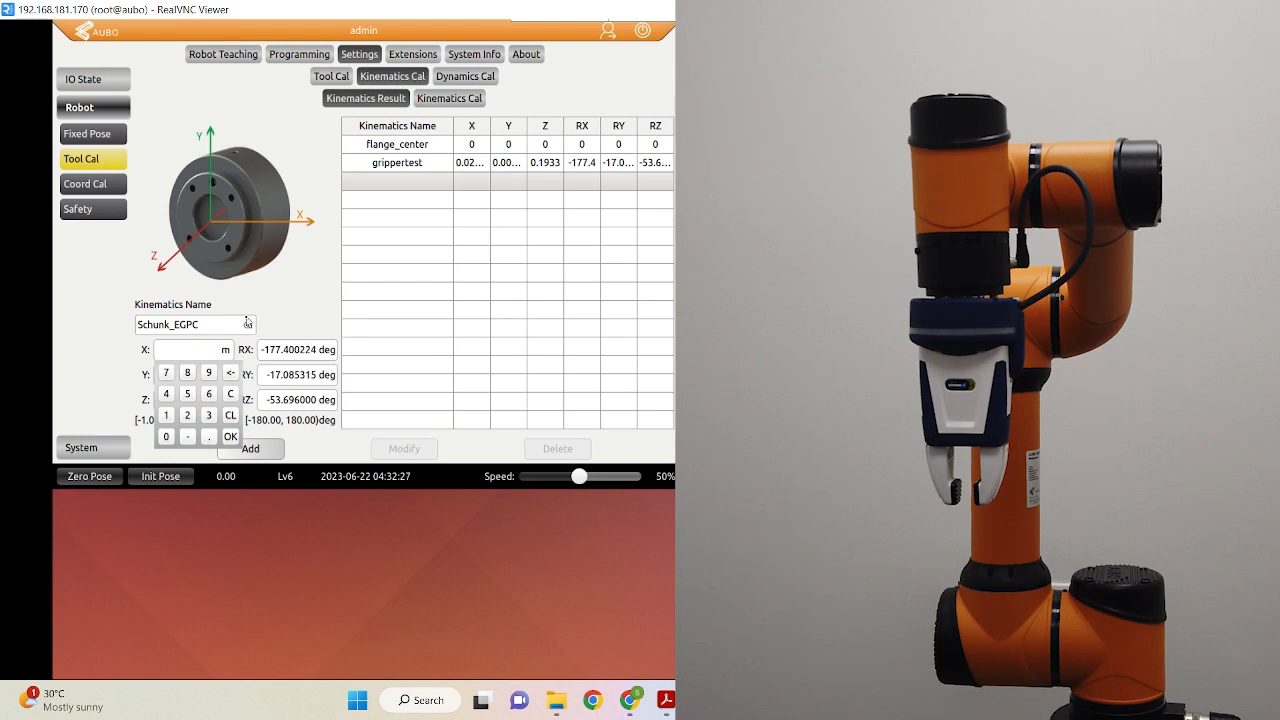
{"action": "left_click", "coordinate": [230, 436]}
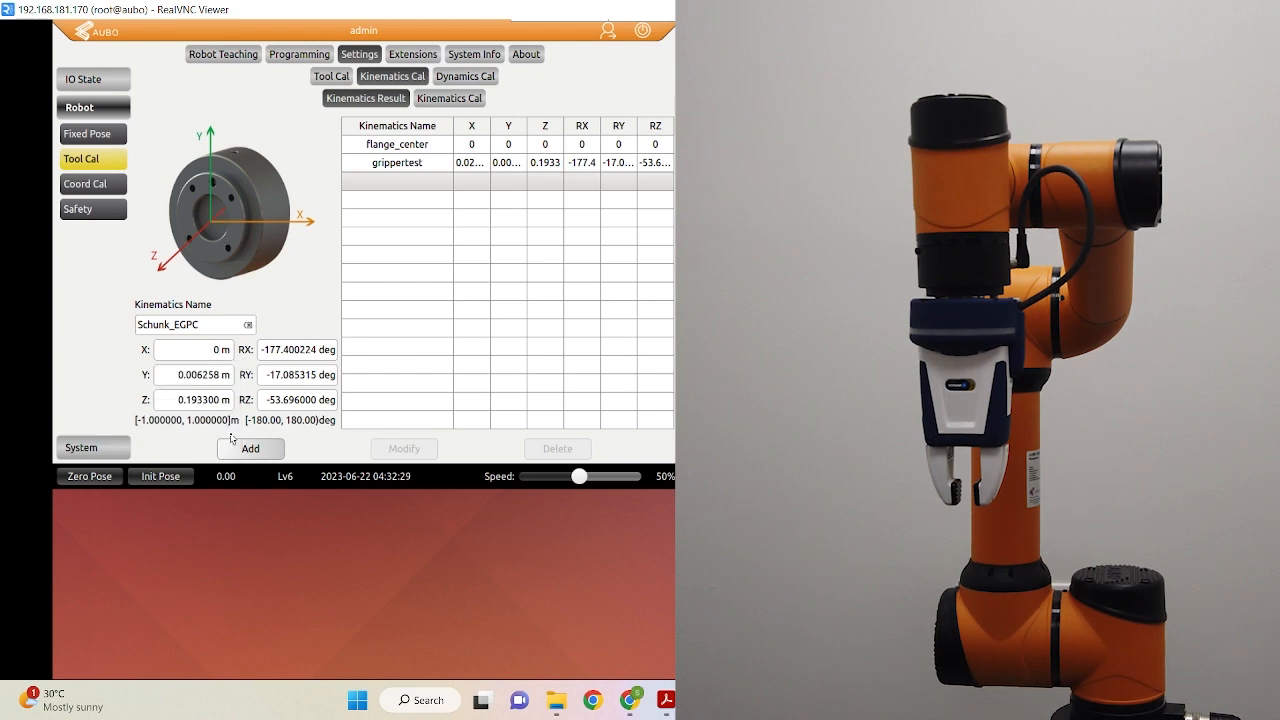
Set the Y position of the Schunk_EGPC kinematics entry to 0 m.
{"action": "left_click", "coordinate": [224, 377]}
{"action": "key", "text": "BackSpace"}
{"action": "key", "text": "BackSpace"}
{"action": "key", "text": "BackSpace"}
{"action": "key", "text": "BackSpace"}
{"action": "key", "text": "BackSpace"}
{"action": "key", "text": "BackSpace"}
{"action": "key", "text": "BackSpace"}
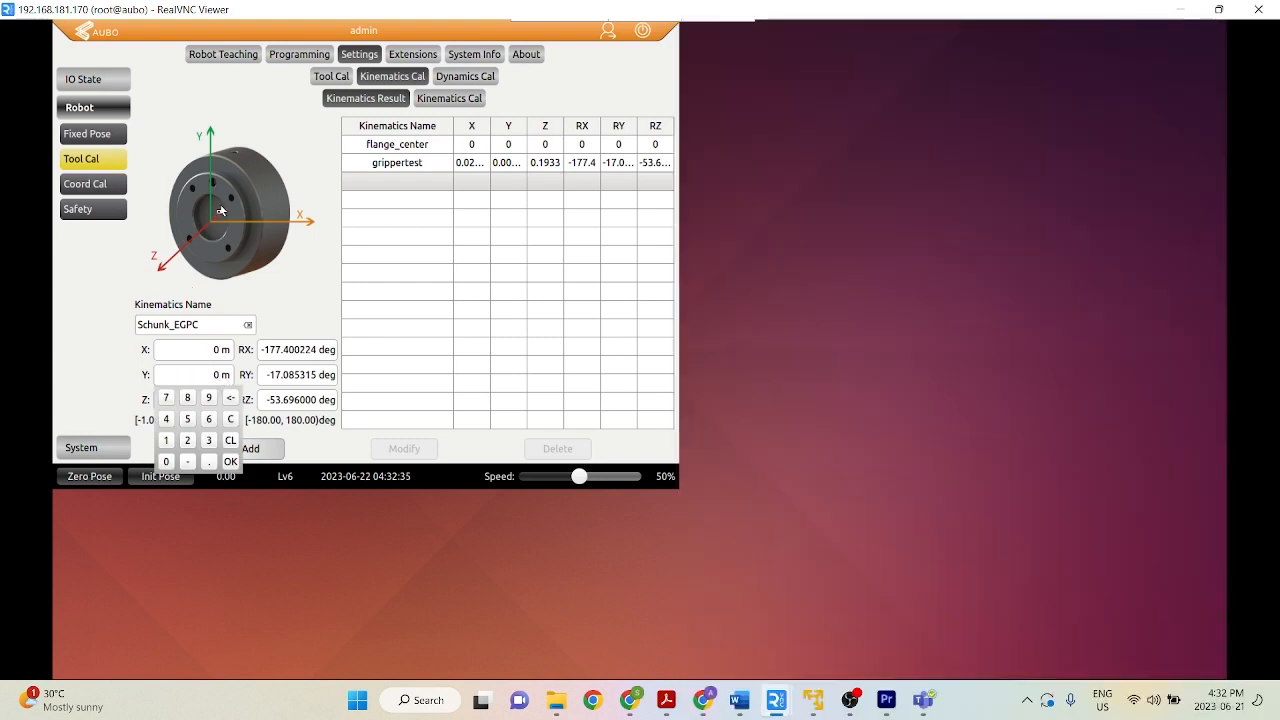
{"action": "left_click", "coordinate": [306, 316]}
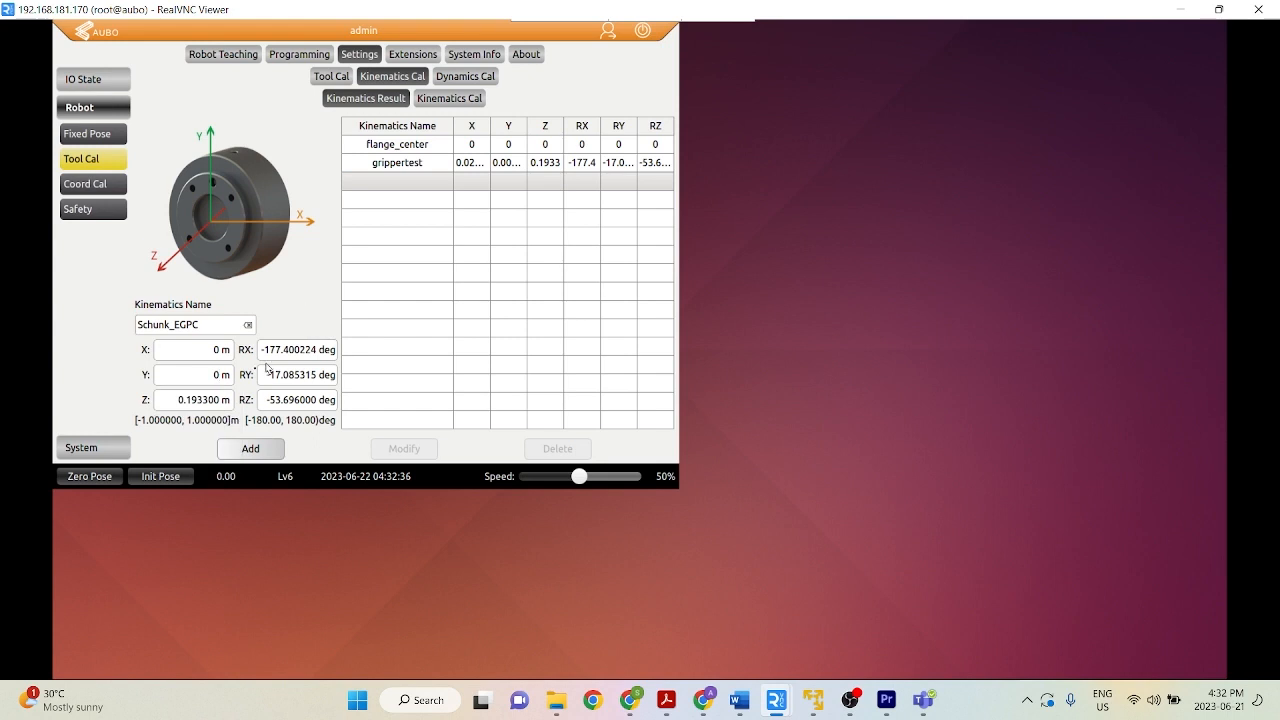
Set the Z position of the Schunk_EGPC kinematics entry to 0.163 m.
{"action": "left_click", "coordinate": [222, 400]}
{"action": "left_click", "coordinate": [231, 419]}
{"action": "left_click", "coordinate": [231, 419]}
{"action": "left_click", "coordinate": [231, 419]}
{"action": "left_click", "coordinate": [231, 419]}
{"action": "left_click", "coordinate": [231, 419]}
{"action": "type", "text": "63"}
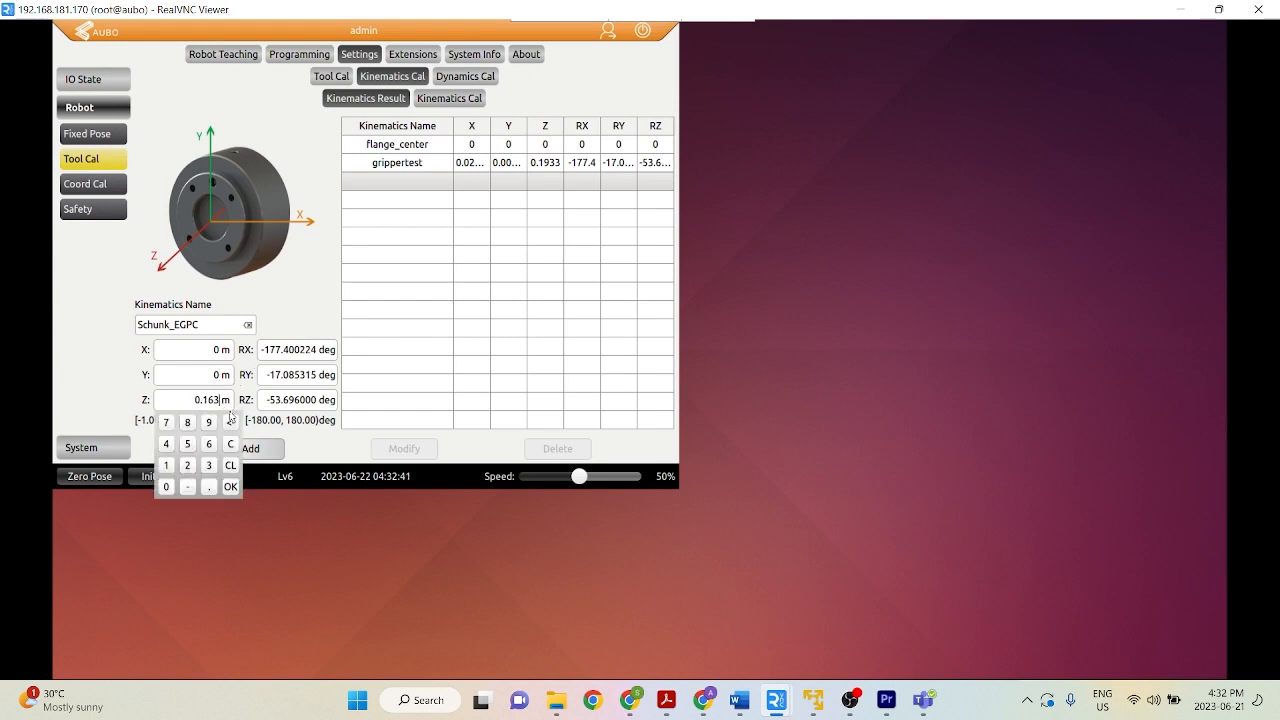
{"action": "left_click", "coordinate": [294, 247]}
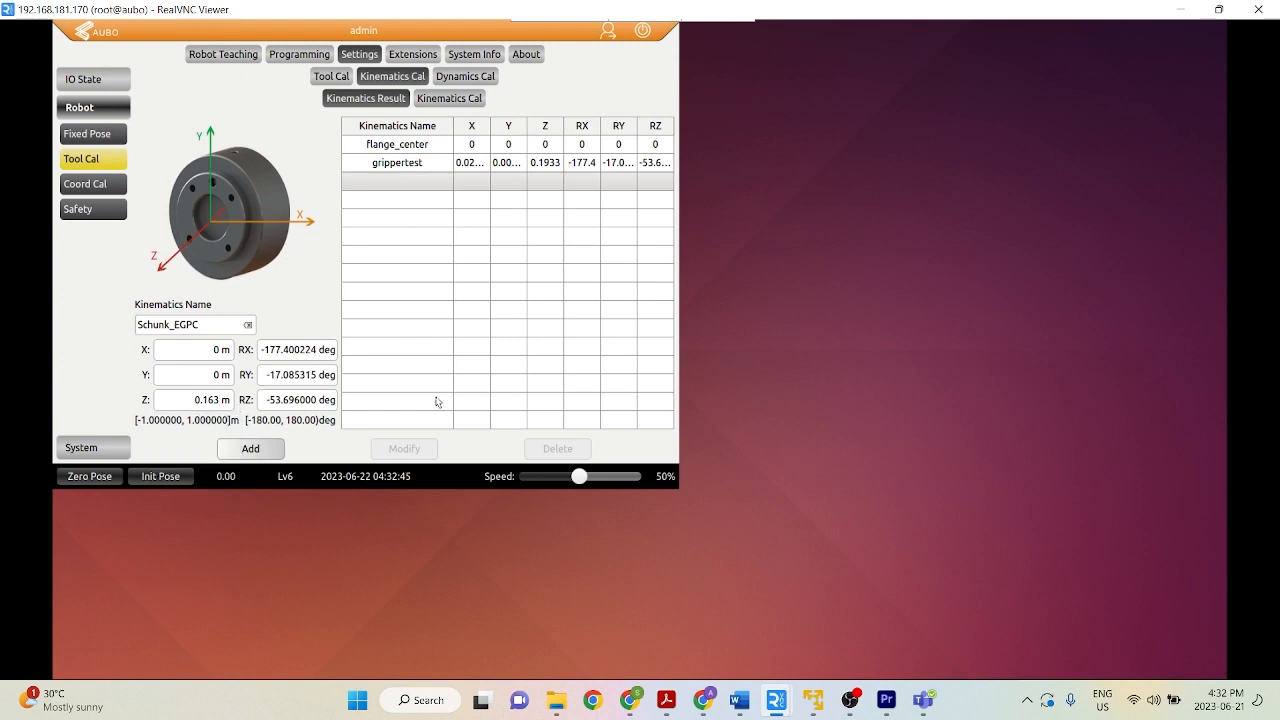
Set the RX orientation of the Schunk_EGPC kinematics entry to 0 deg.
{"action": "left_click", "coordinate": [320, 350]}
{"action": "key", "text": "BackSpace"}
{"action": "key", "text": "BackSpace"}
{"action": "key", "text": "BackSpace"}
{"action": "key", "text": "BackSpace"}
{"action": "key", "text": "BackSpace"}
{"action": "key", "text": "BackSpace"}
{"action": "key", "text": "BackSpace"}
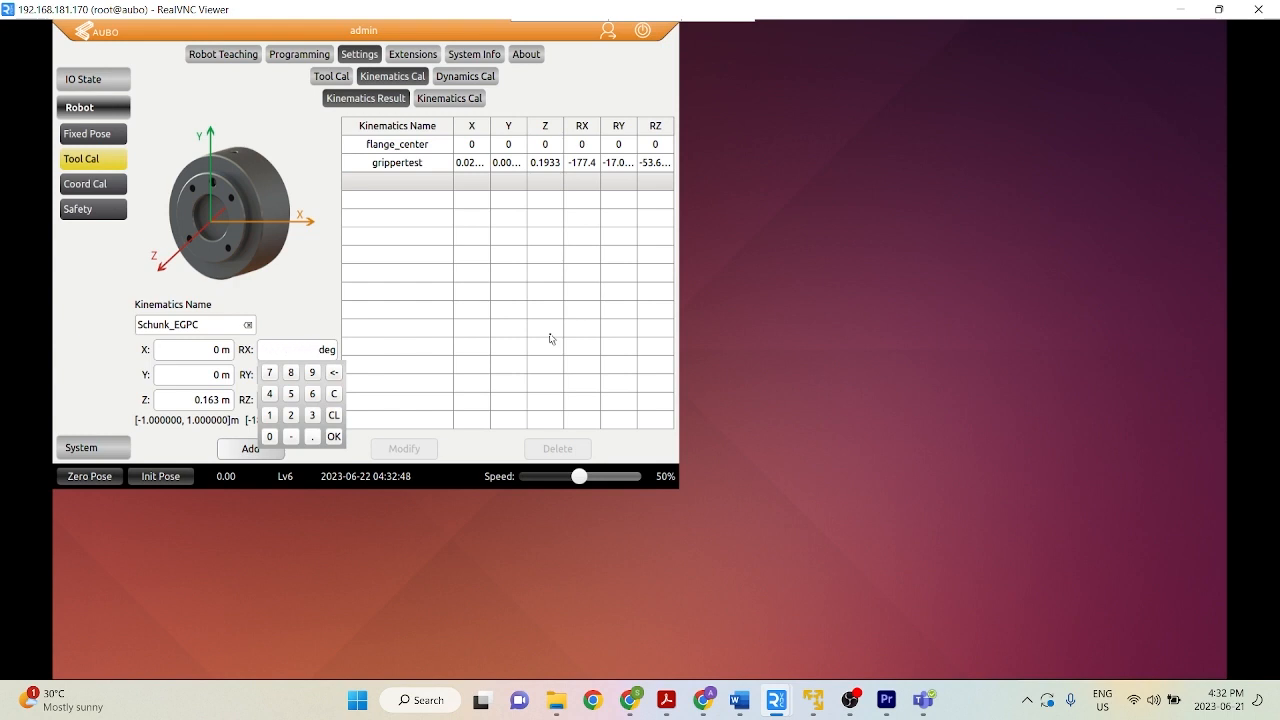
{"action": "left_click", "coordinate": [336, 436]}
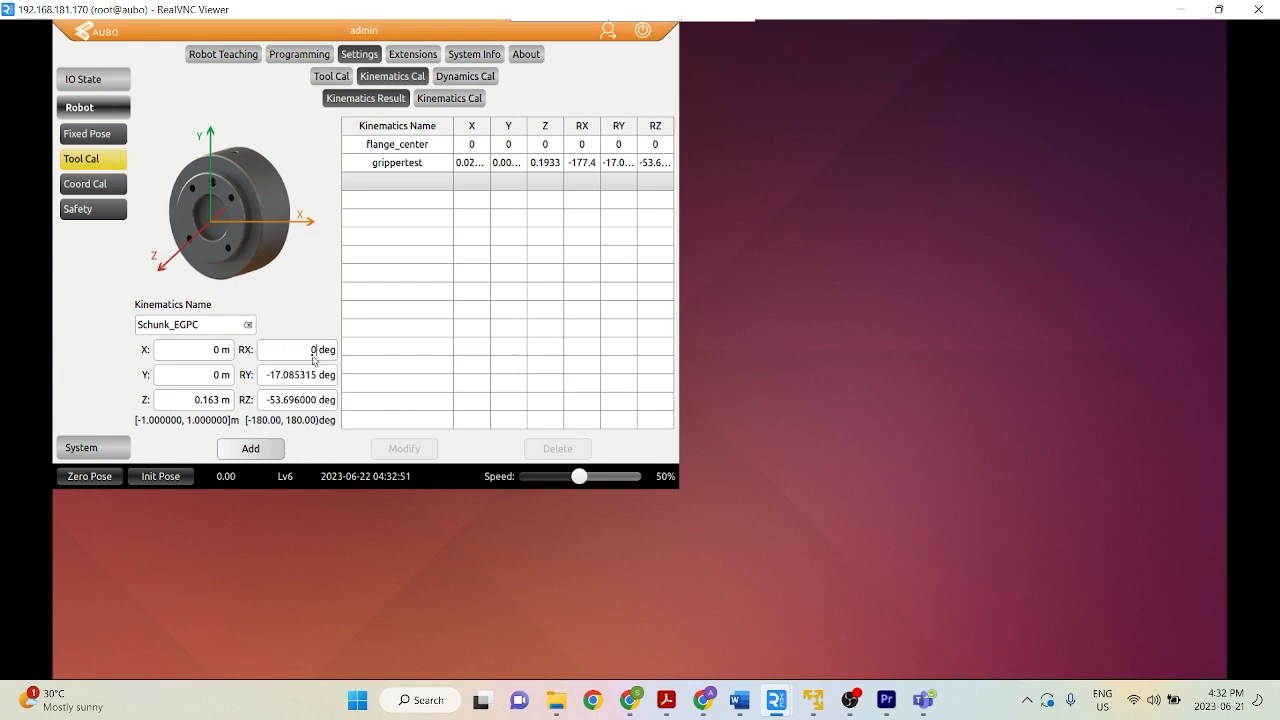
Set the RY orientation of the Schunk_EGPC kinematics entry to 0 deg.
{"action": "left_click", "coordinate": [320, 376]}
{"action": "key", "text": "BackSpace"}
{"action": "key", "text": "BackSpace"}
{"action": "key", "text": "BackSpace"}
{"action": "key", "text": "BackSpace"}
{"action": "key", "text": "BackSpace"}
{"action": "key", "text": "BackSpace"}
{"action": "key", "text": "BackSpace"}
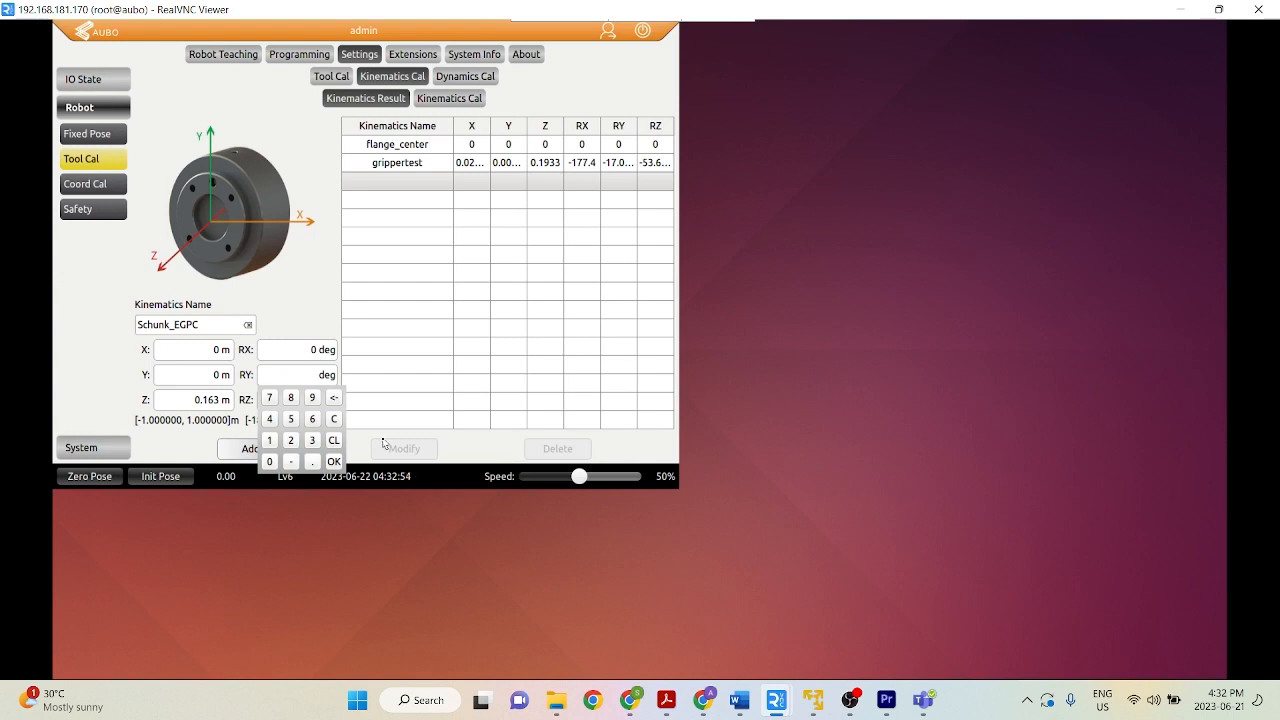
{"action": "left_click", "coordinate": [334, 461]}
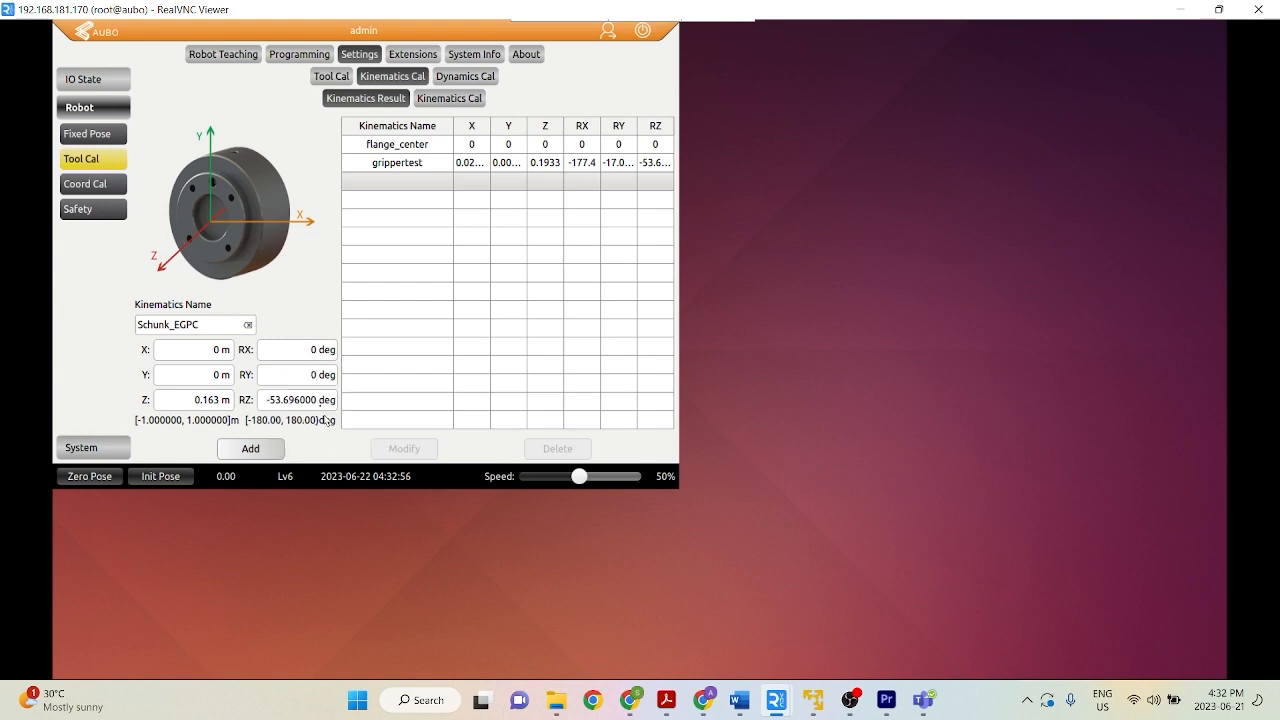
Set the RZ orientation to 0 deg and add the Schunk_EGPC entry to the kinematics list.
{"action": "left_click", "coordinate": [316, 401]}
{"action": "key", "text": "BackSpace"}
{"action": "key", "text": "BackSpace"}
{"action": "key", "text": "BackSpace"}
{"action": "key", "text": "BackSpace"}
{"action": "key", "text": "BackSpace"}
{"action": "key", "text": "BackSpace"}
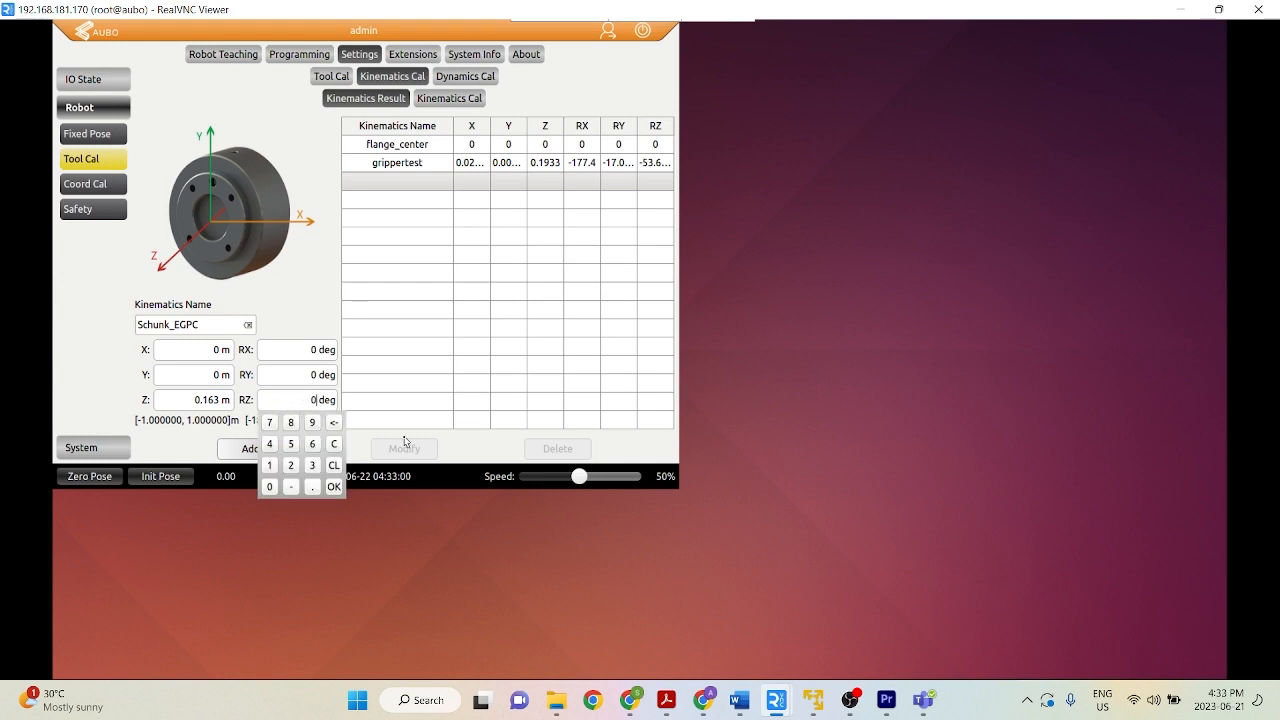
{"action": "left_click", "coordinate": [319, 322]}
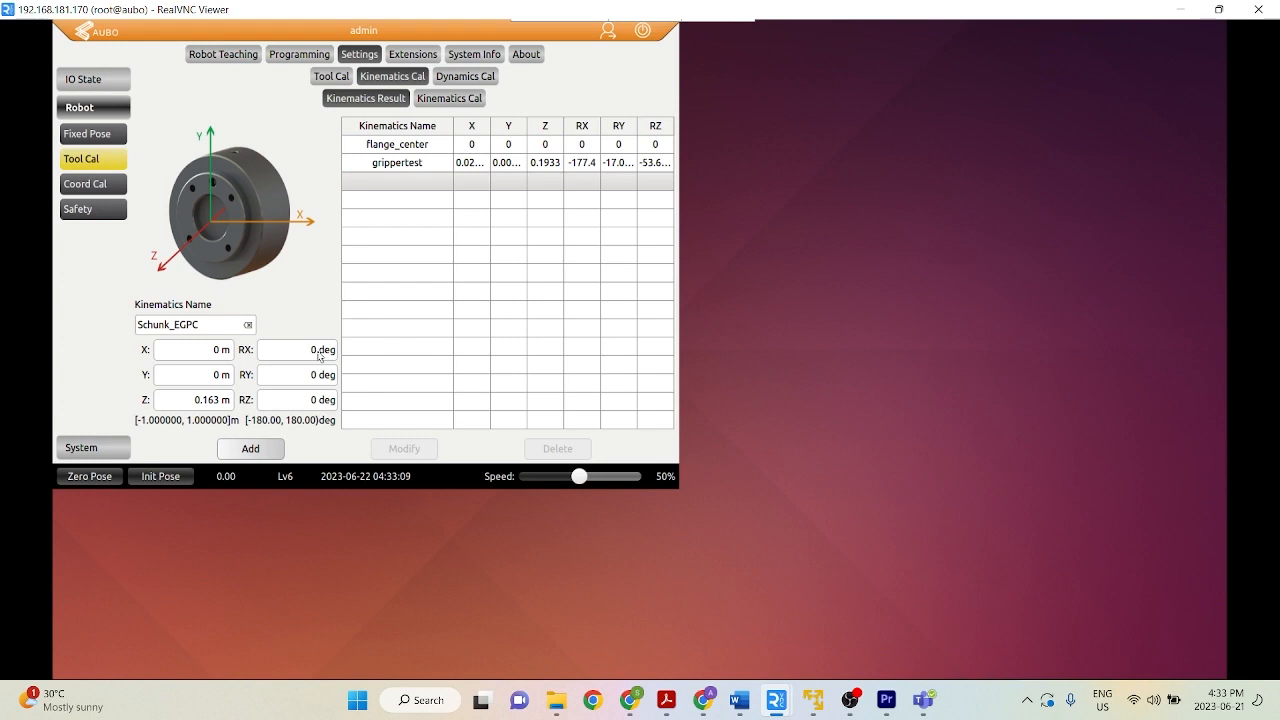
{"action": "left_click", "coordinate": [253, 449]}
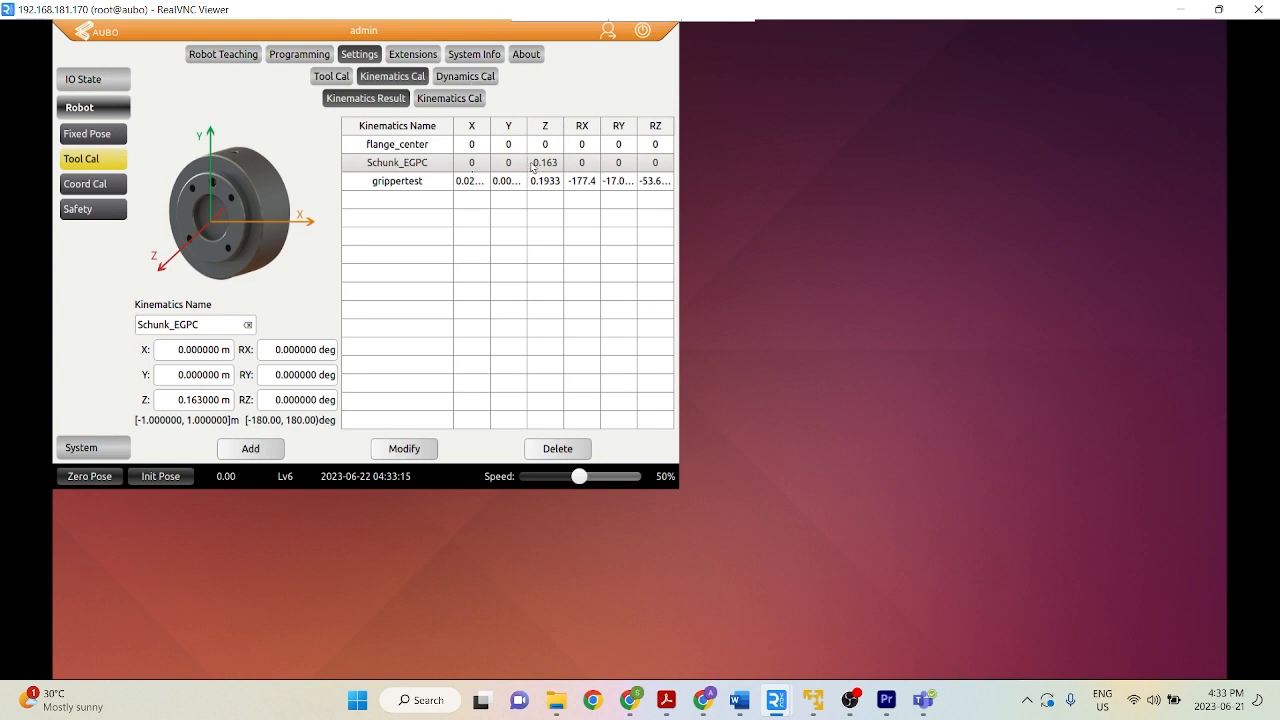
Start a new dynamics entry in an empty row and name it Schunk_EGPC.
{"action": "left_click", "coordinate": [461, 80]}
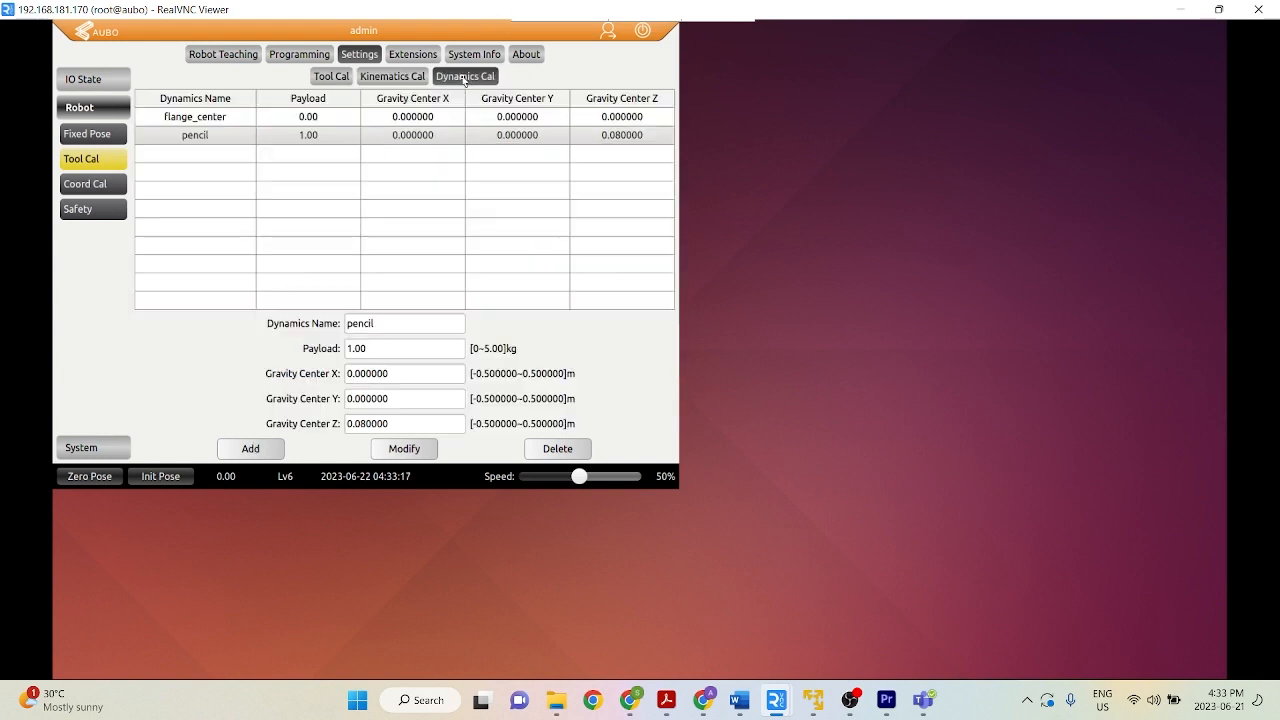
{"action": "left_click", "coordinate": [227, 153]}
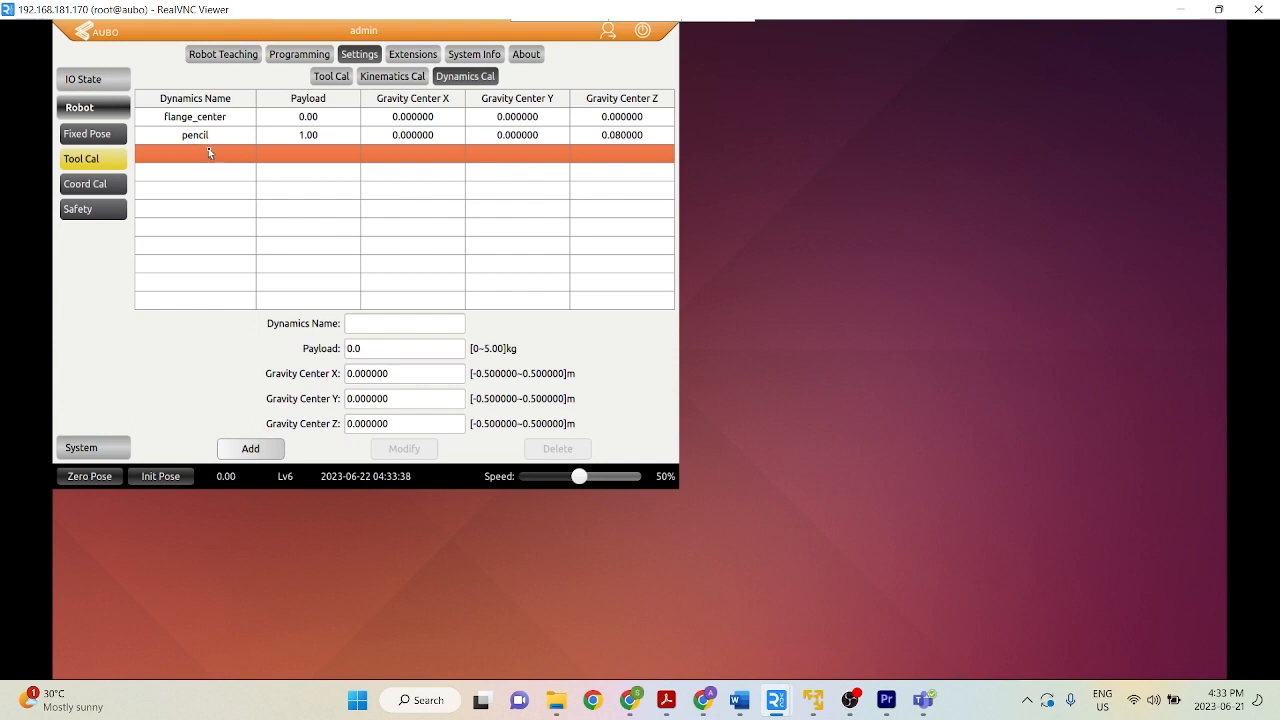
{"action": "left_click", "coordinate": [392, 324]}
{"action": "type", "text": "Schunk_EGPC"}
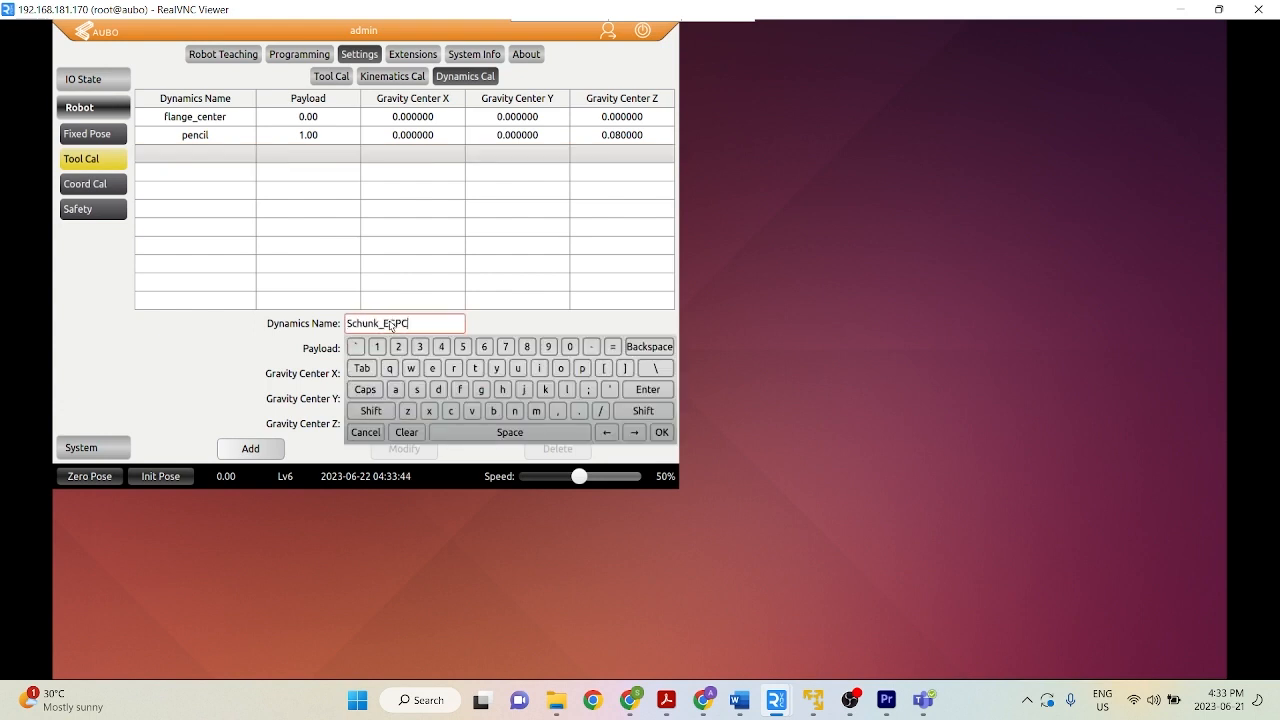
{"action": "left_click", "coordinate": [652, 390]}
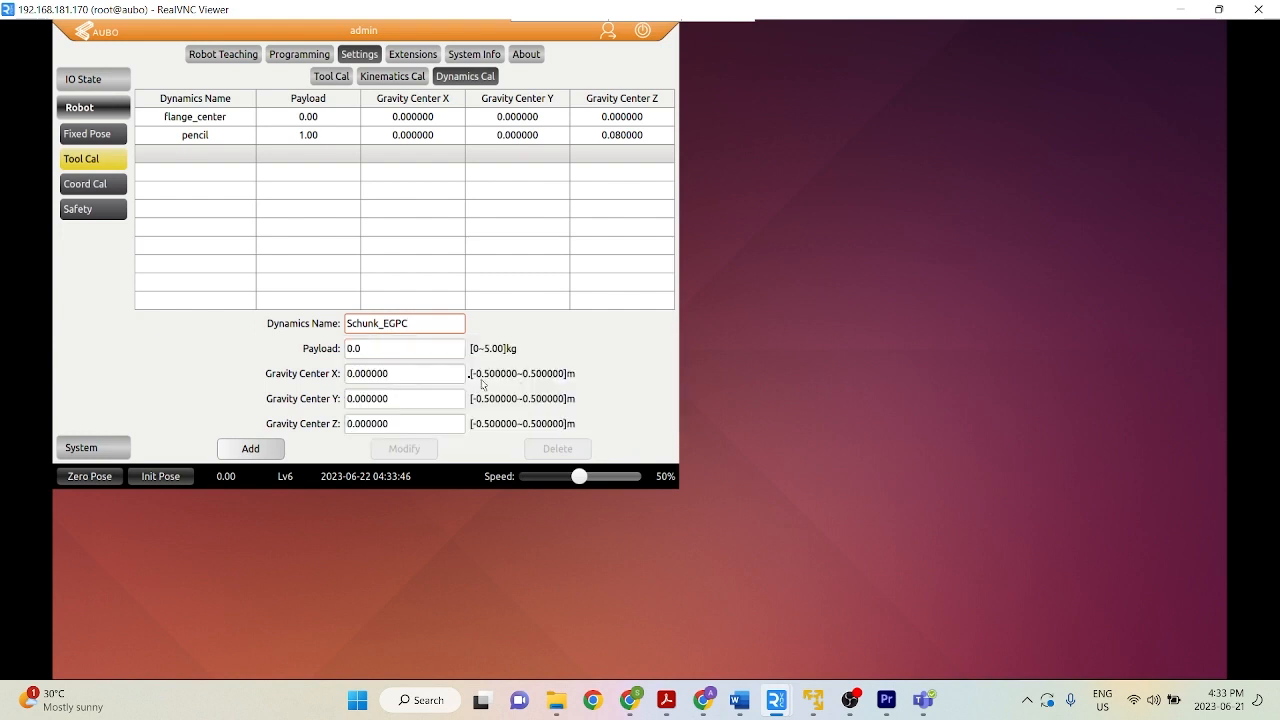
Set the payload of the Schunk_EGPC dynamics entry to 0.6 kg.
{"action": "left_click", "coordinate": [409, 349]}
{"action": "key", "text": "BackSpace"}
{"action": "left_click", "coordinate": [406, 374]}
{"action": "left_click", "coordinate": [406, 374]}
{"action": "left_click", "coordinate": [598, 382]}
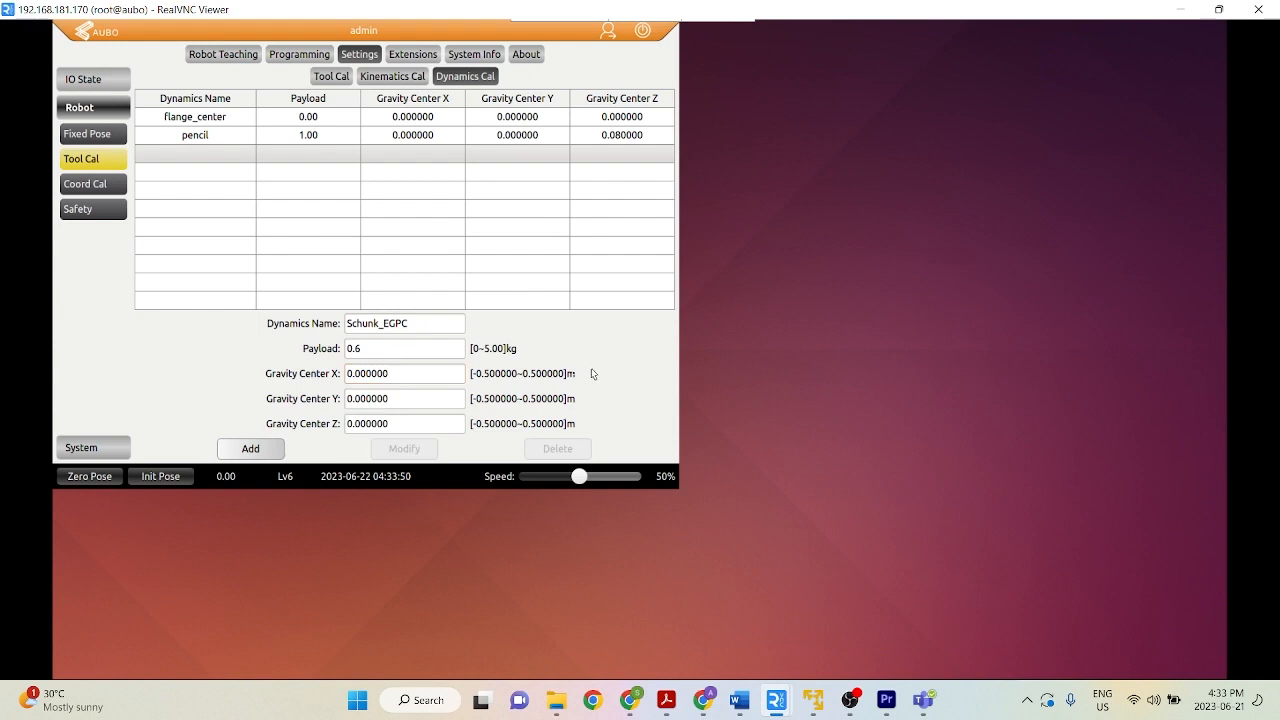
Set Gravity Center Z to 0.00562 m and add the Schunk_EGPC entry to the dynamics list.
{"action": "left_click", "coordinate": [391, 427]}
{"action": "key", "text": "BackSpace"}
{"action": "key", "text": "BackSpace"}
{"action": "key", "text": "BackSpace"}
{"action": "key", "text": "BackSpace"}
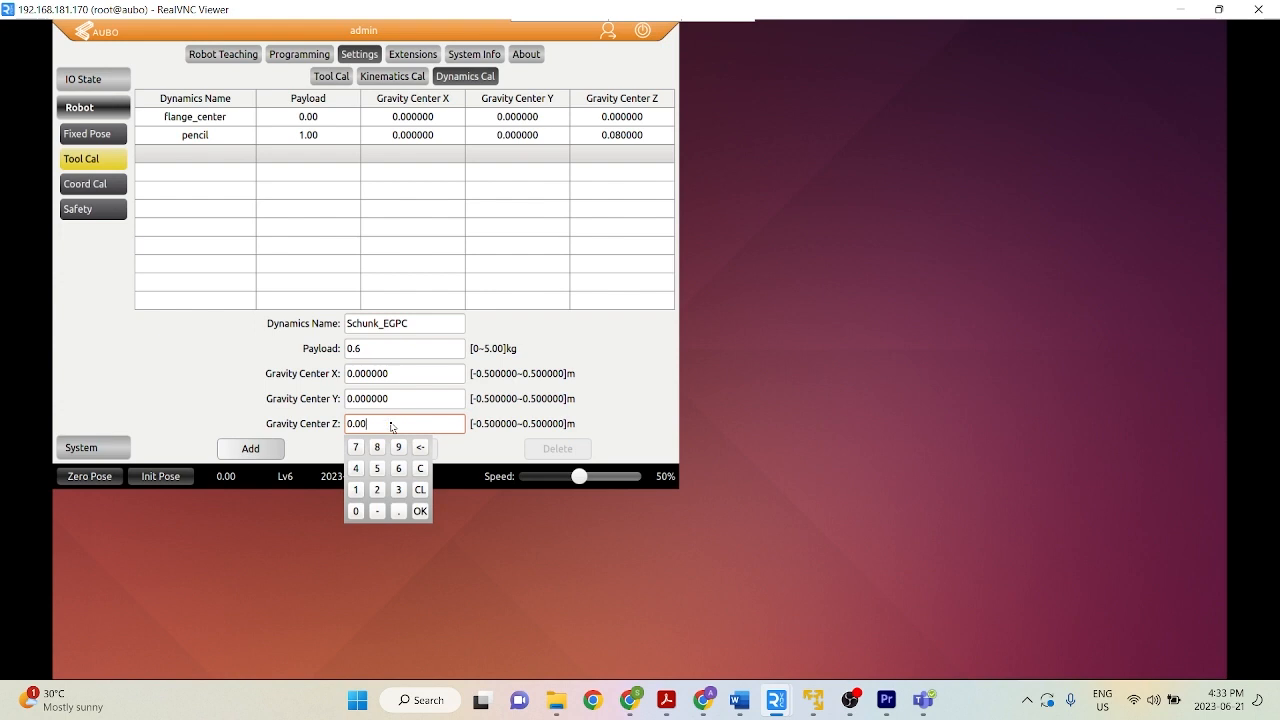
{"action": "type", "text": "562"}
{"action": "left_click", "coordinate": [641, 402]}
{"action": "left_click", "coordinate": [245, 450]}
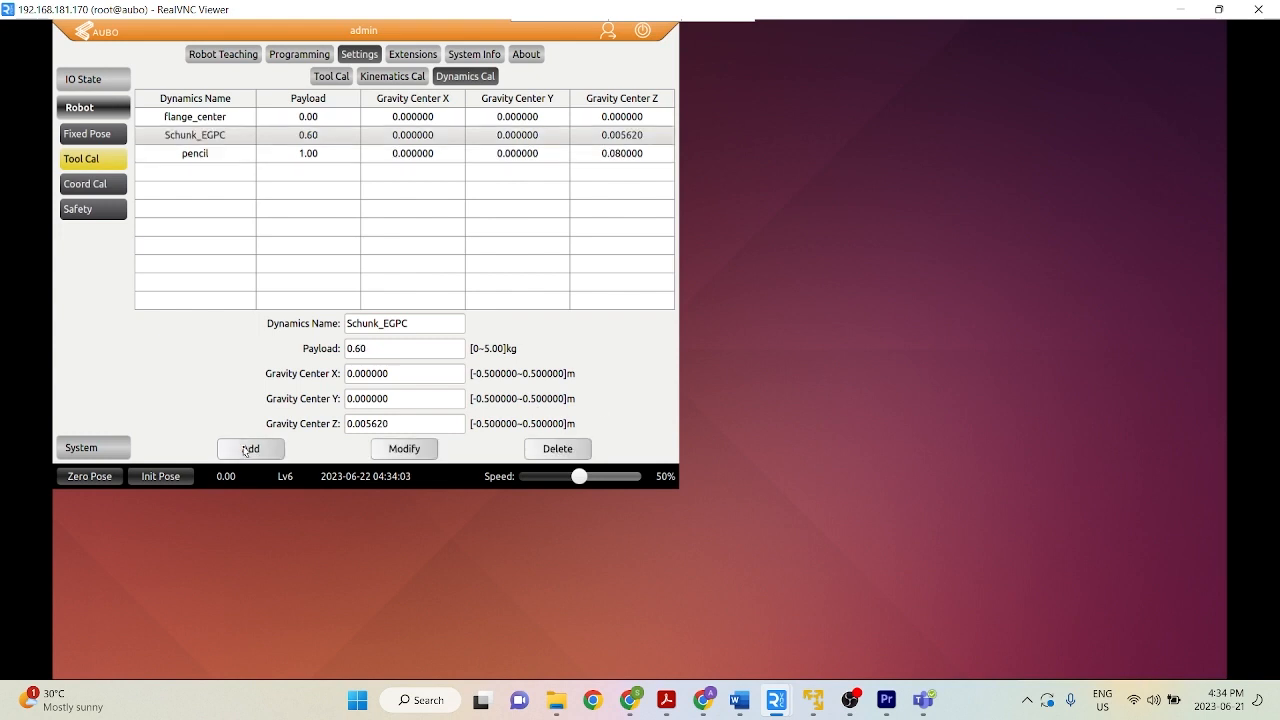
Start a new tool in an empty row of the tool calibration list and name it Schunk_EGPC.
{"action": "left_click", "coordinate": [333, 77]}
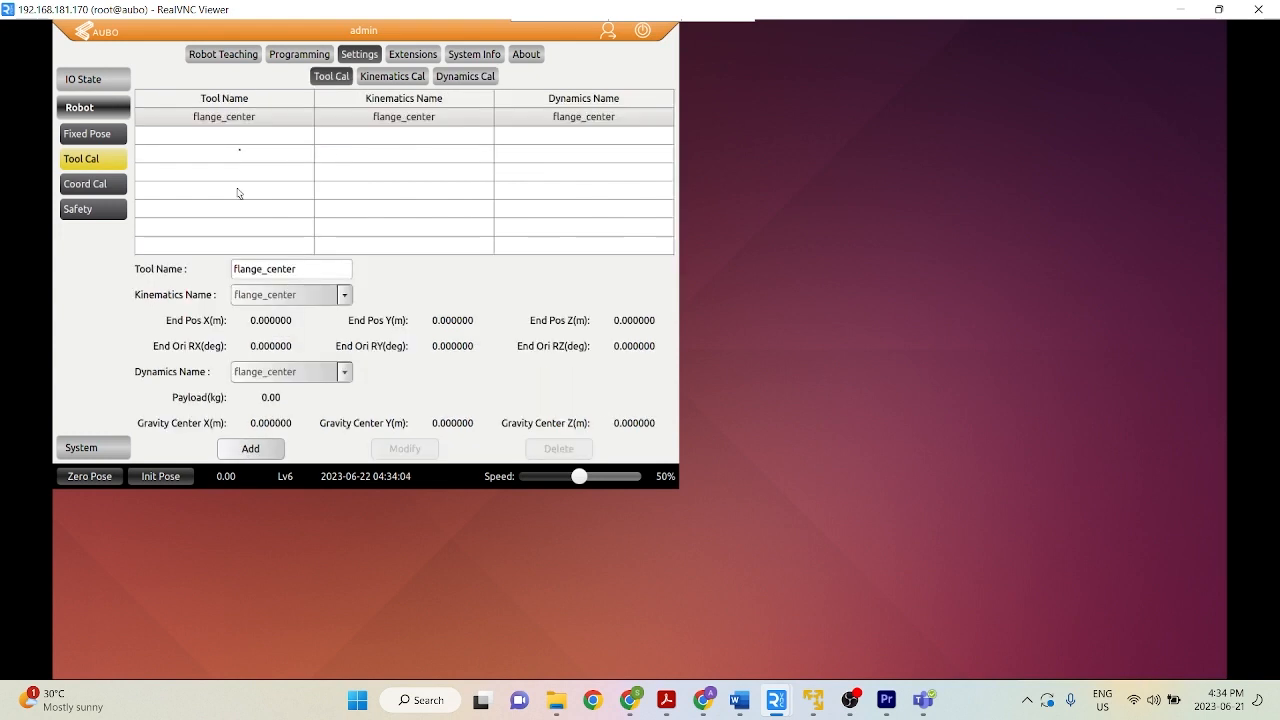
{"action": "left_click", "coordinate": [240, 136]}
{"action": "left_click", "coordinate": [299, 271]}
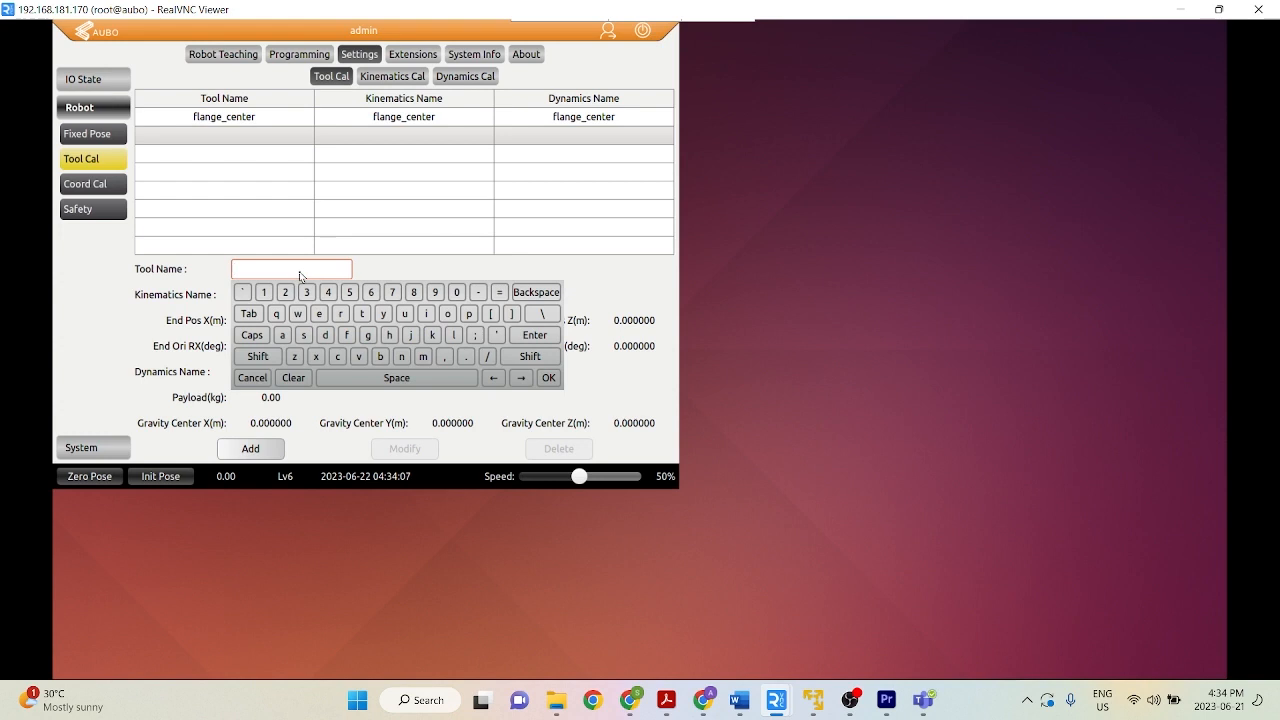
{"action": "type", "text": "Schunk_EGPC"}
{"action": "left_click", "coordinate": [372, 273]}
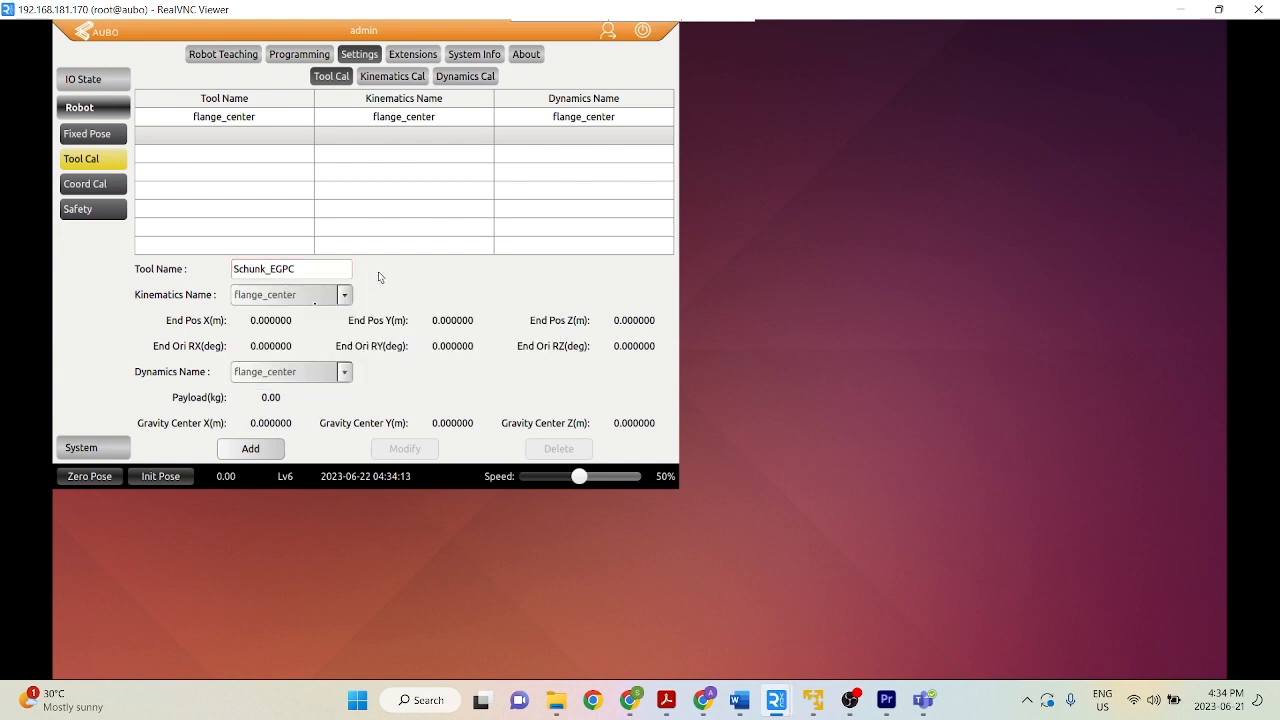
Assign the Schunk_EGPC kinematics and Schunk_EGPC dynamics to the new tool and add it to the tool list.
{"action": "left_click", "coordinate": [291, 302]}
{"action": "left_click", "coordinate": [293, 333]}
{"action": "left_click", "coordinate": [290, 376]}
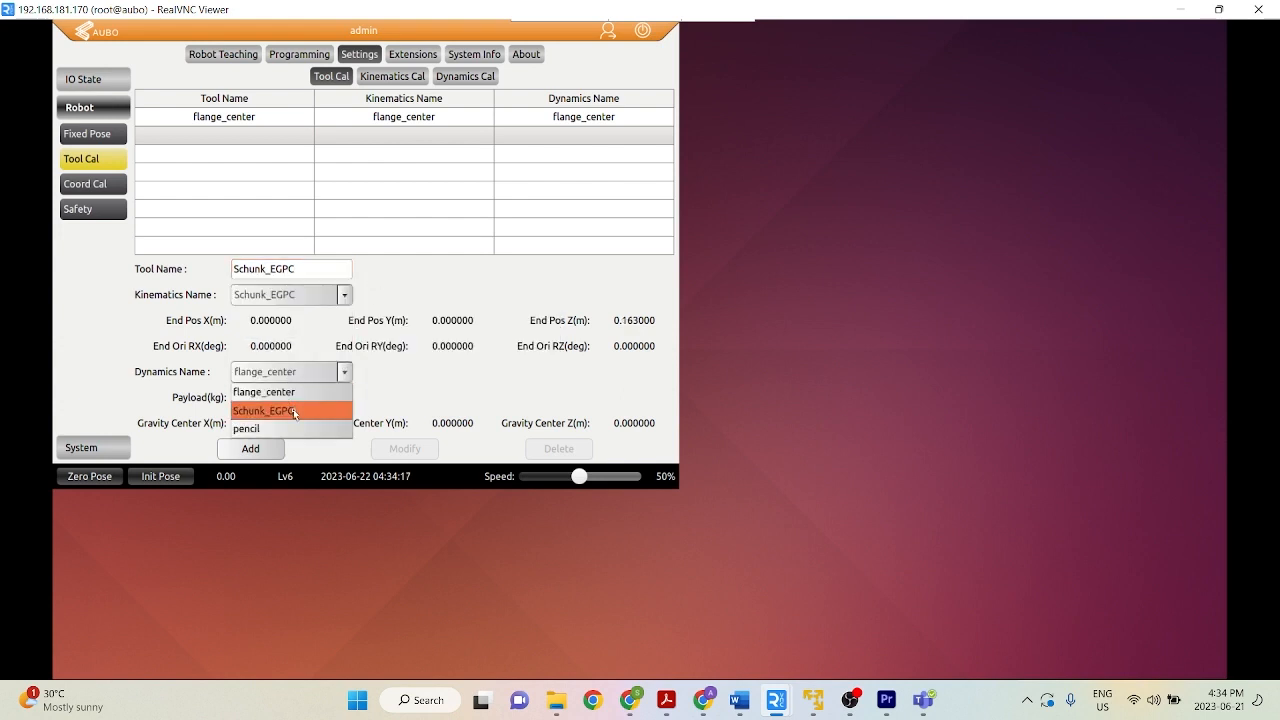
{"action": "left_click", "coordinate": [292, 411]}
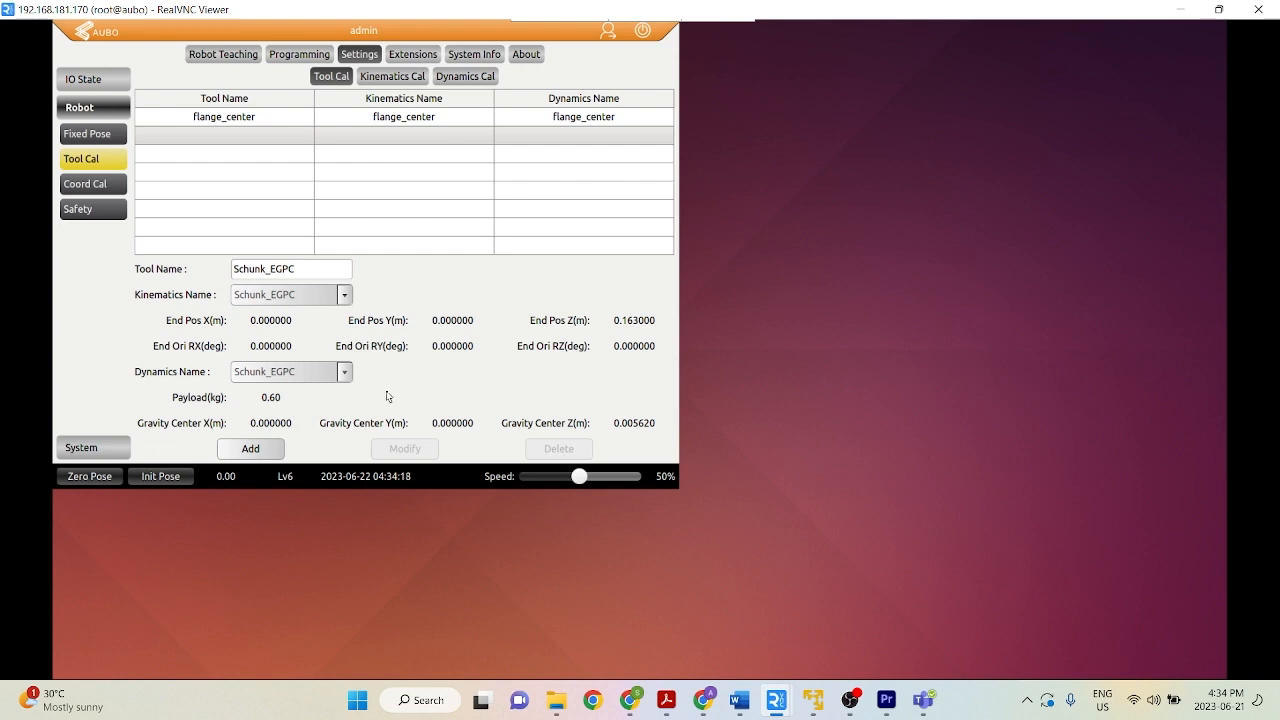
{"action": "left_click", "coordinate": [252, 449]}
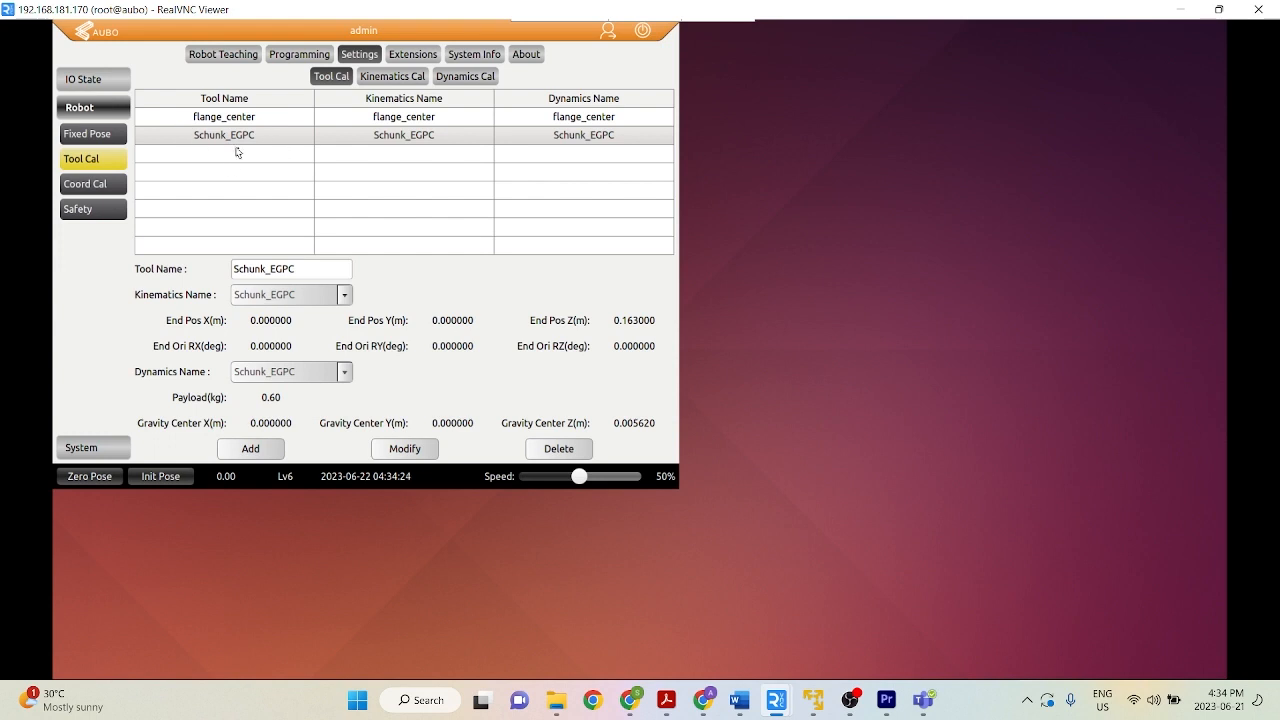
In Robot Teaching, rotate the real robot's orientation about the flange_center target in the Y+, X- and X+ directions.
{"action": "left_click", "coordinate": [238, 58]}
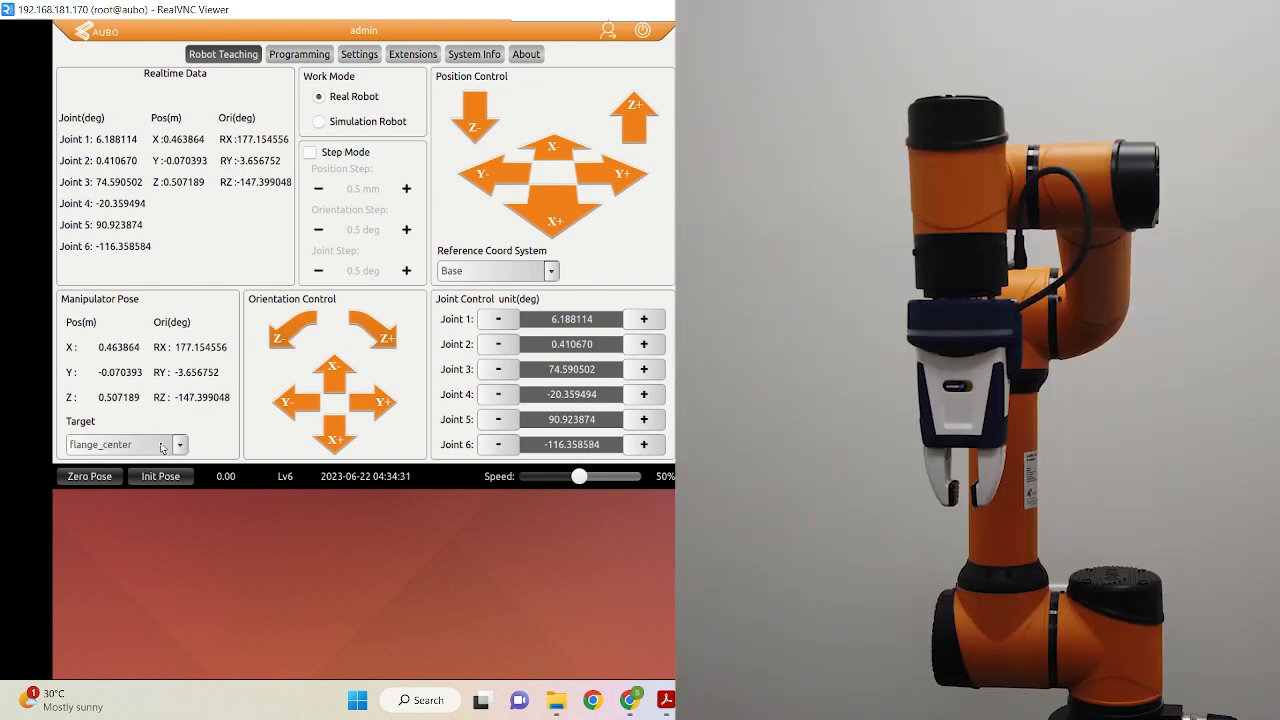
{"action": "left_click", "coordinate": [368, 405]}
{"action": "left_click", "coordinate": [336, 382]}
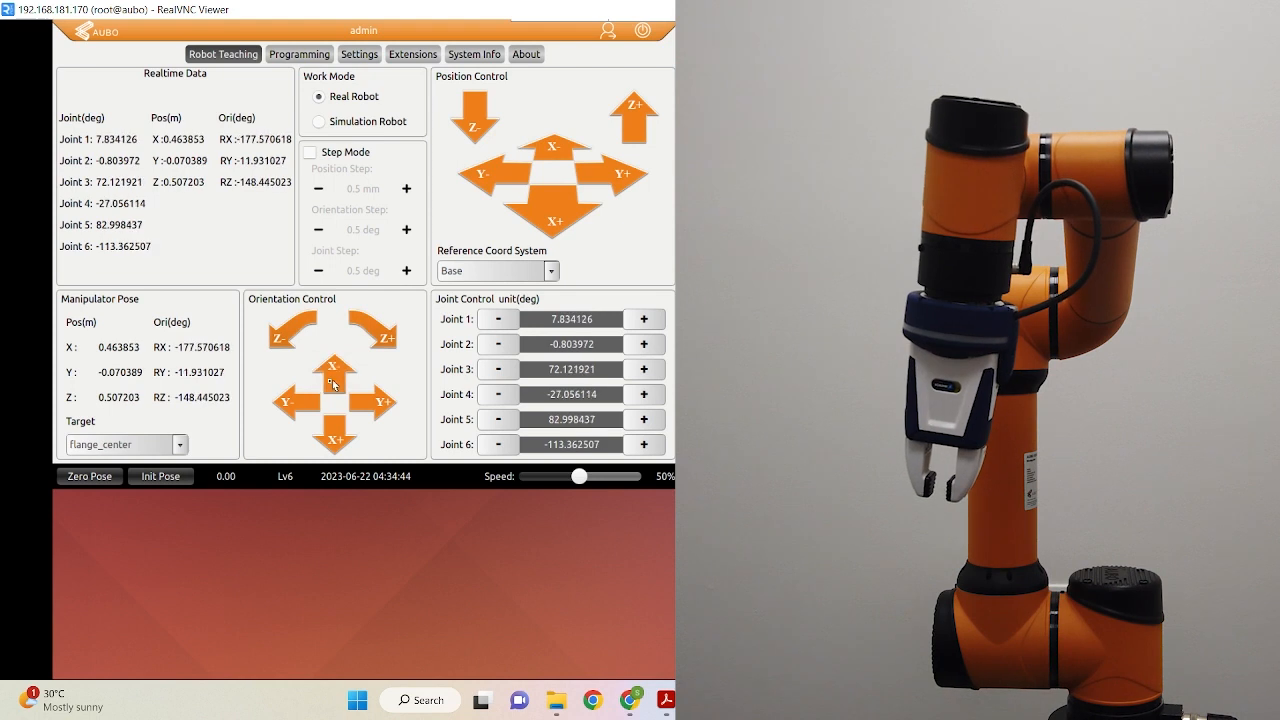
{"action": "left_click", "coordinate": [335, 428]}
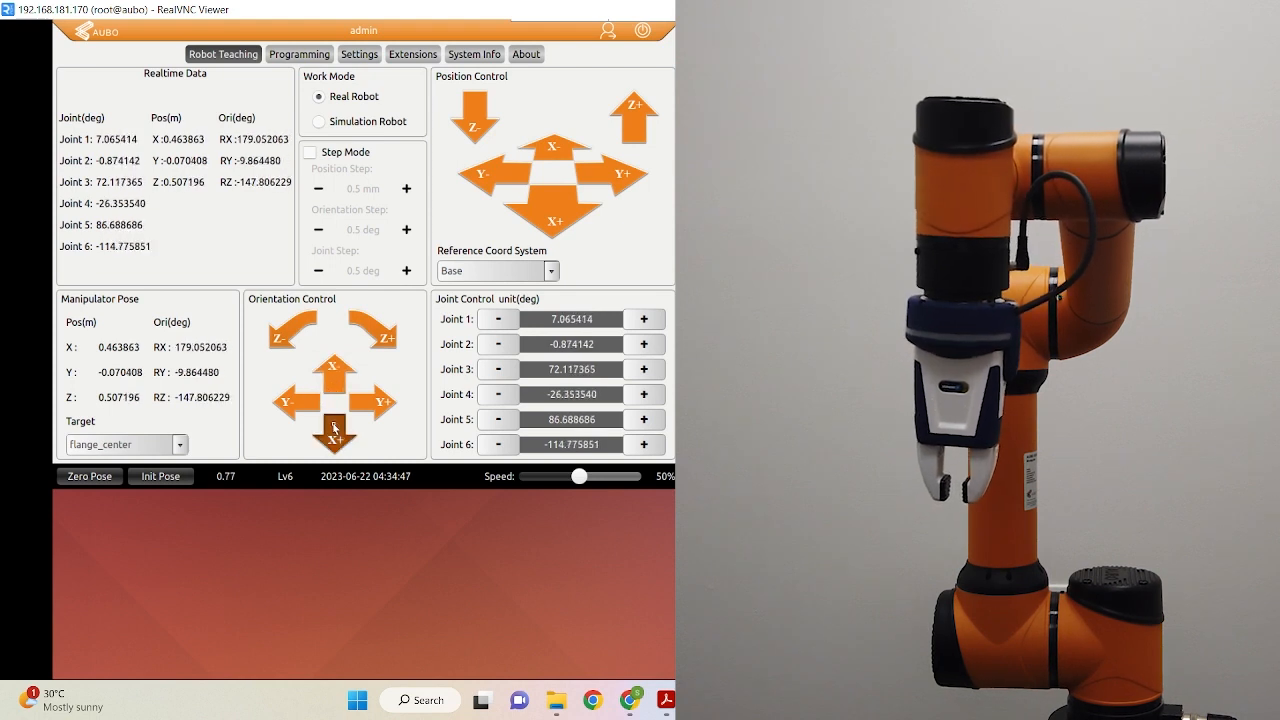
Set the teaching target to Schunk_EGPC and rotate the robot's orientation about the gripper's tool point in X+, X-, Y+, Y- and Z+.
{"action": "left_click", "coordinate": [158, 445]}
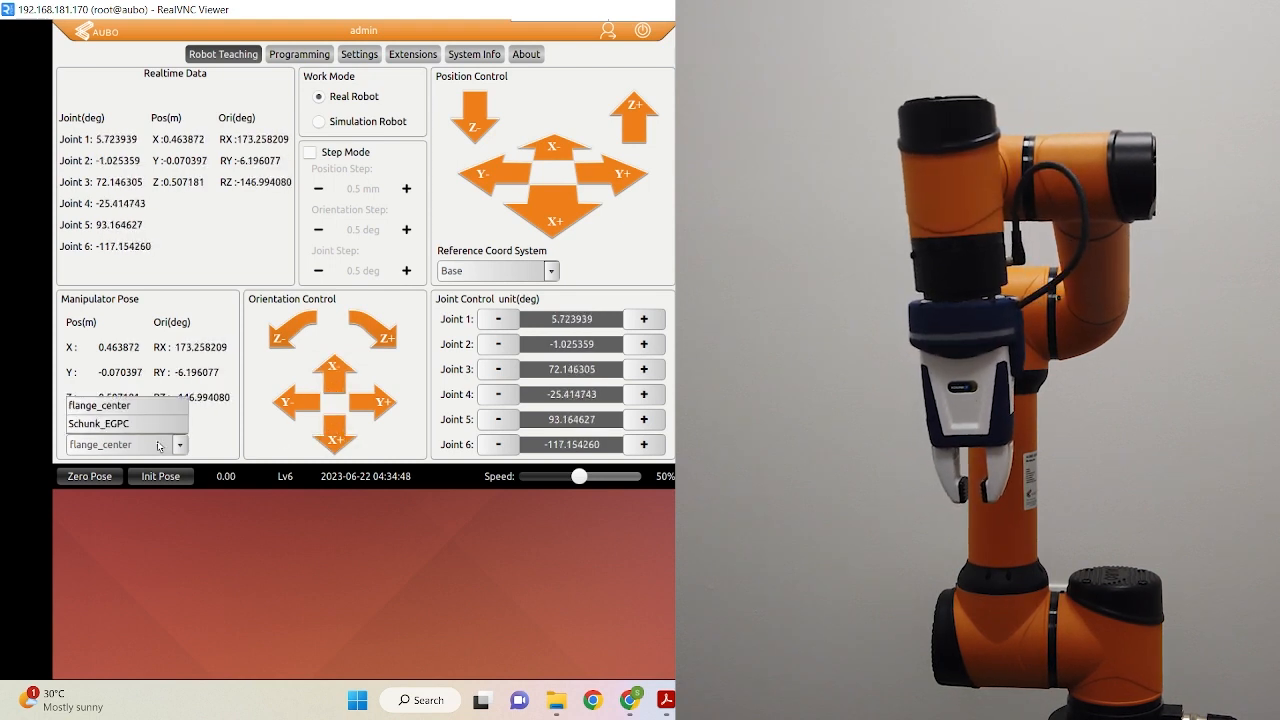
{"action": "left_click", "coordinate": [133, 423]}
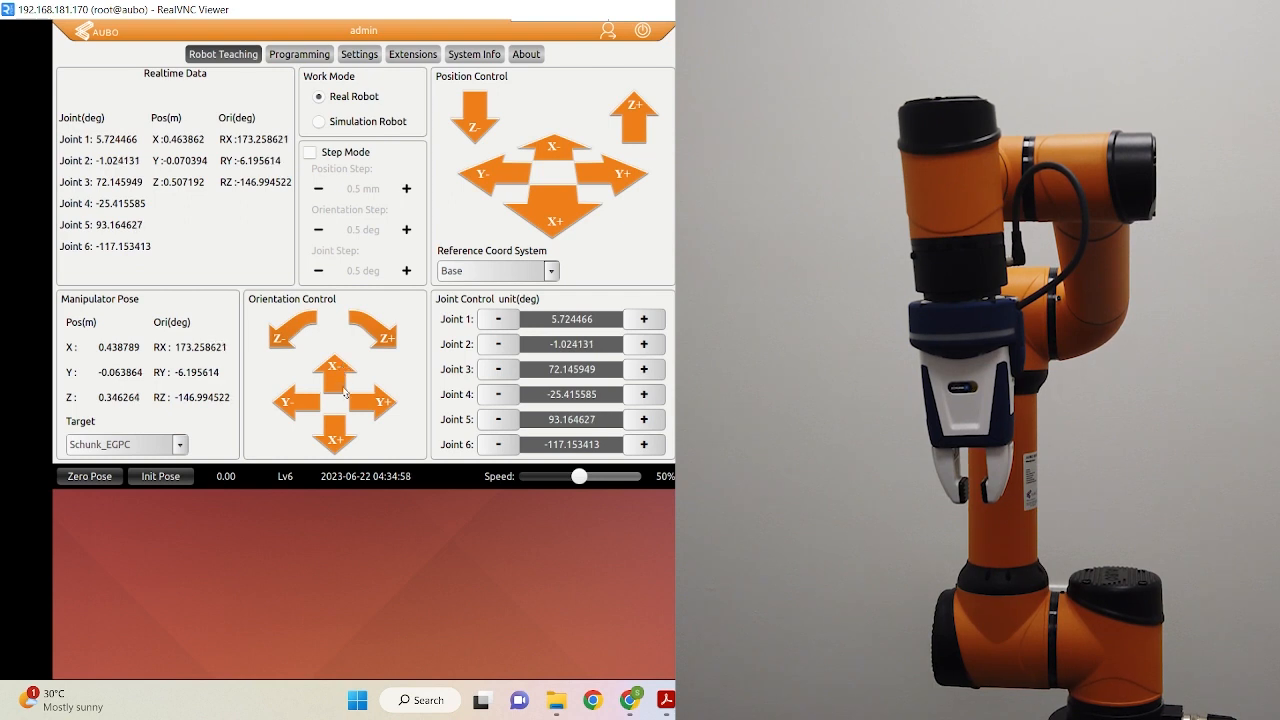
{"action": "left_click", "coordinate": [340, 432]}
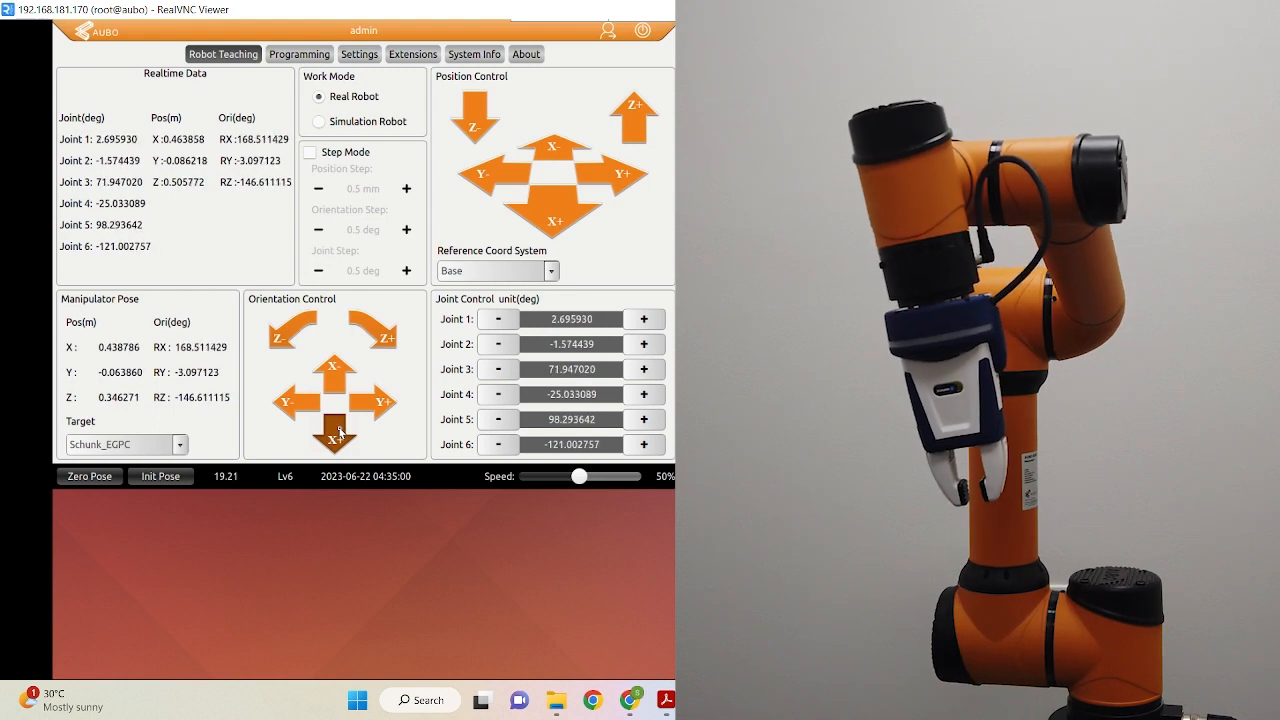
{"action": "left_click", "coordinate": [335, 385]}
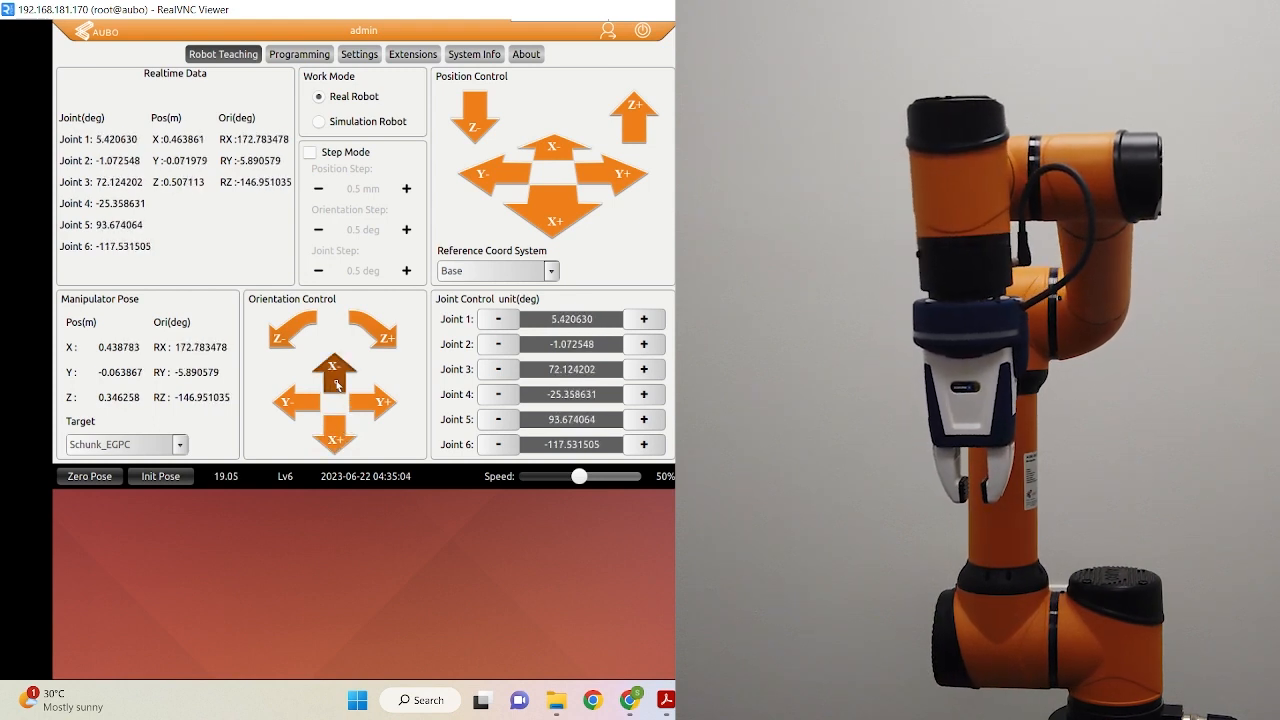
{"action": "left_click", "coordinate": [368, 405]}
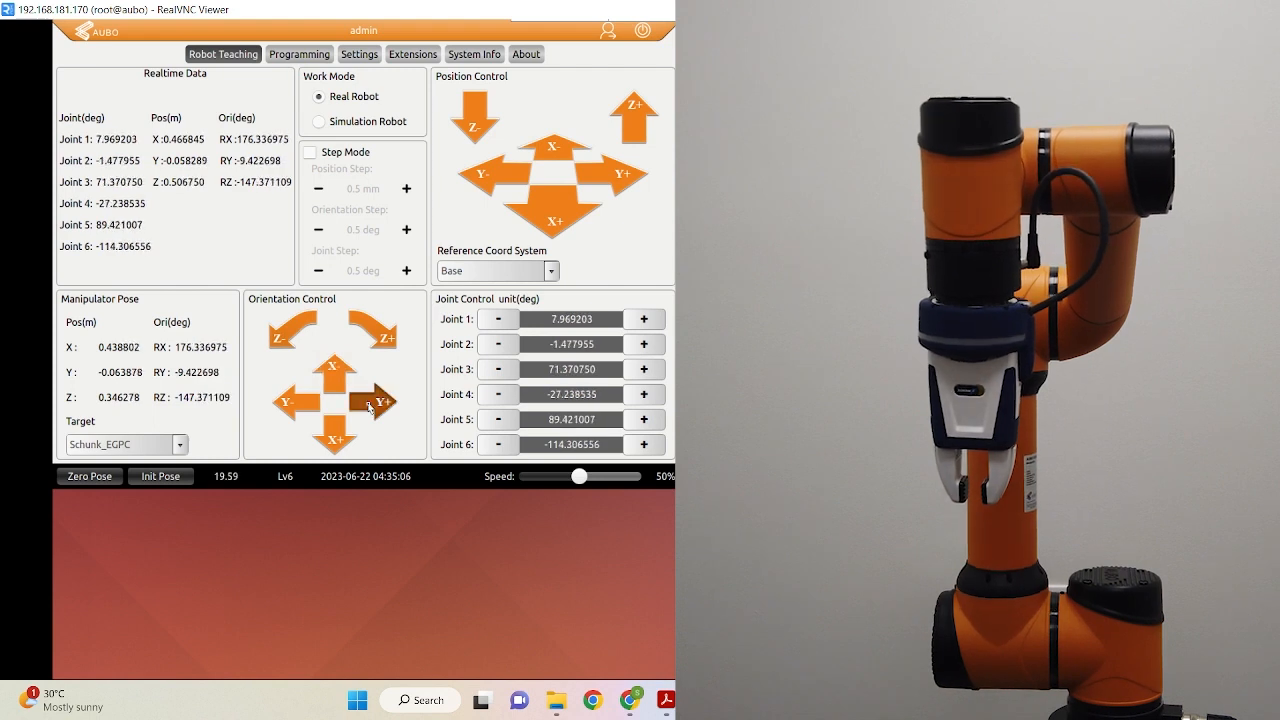
{"action": "left_click", "coordinate": [287, 404]}
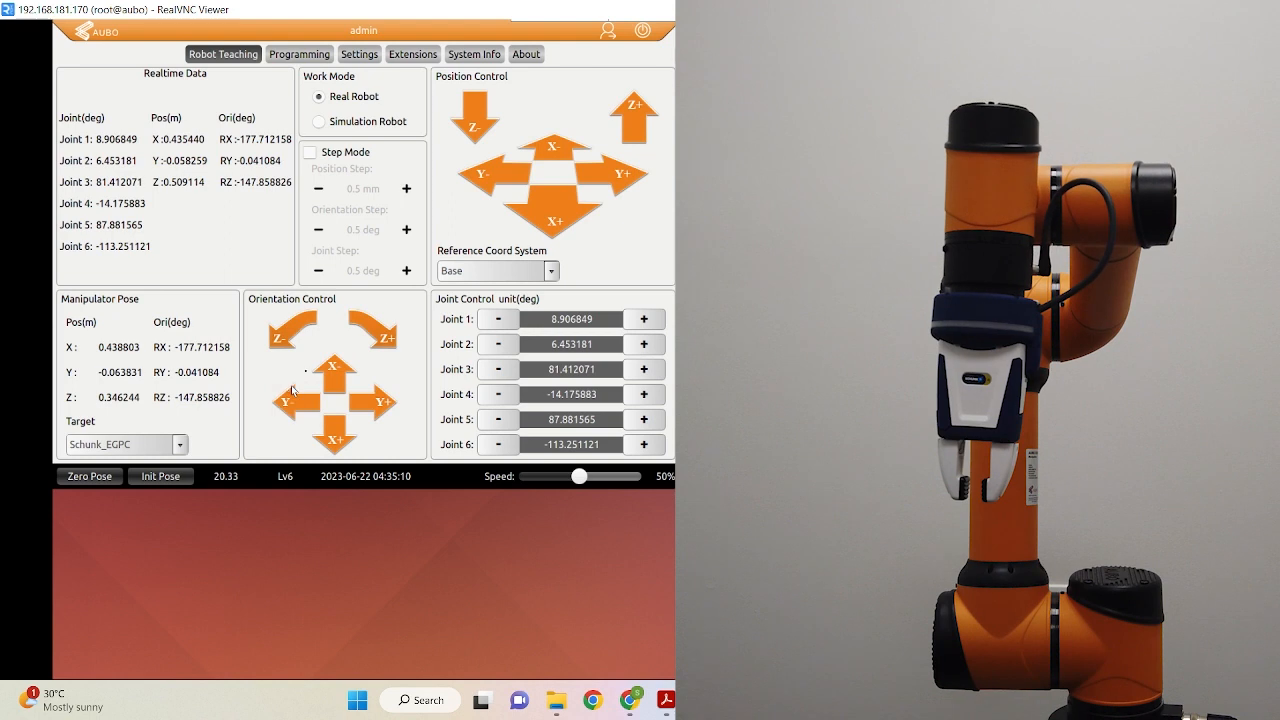
{"action": "left_click", "coordinate": [385, 338]}
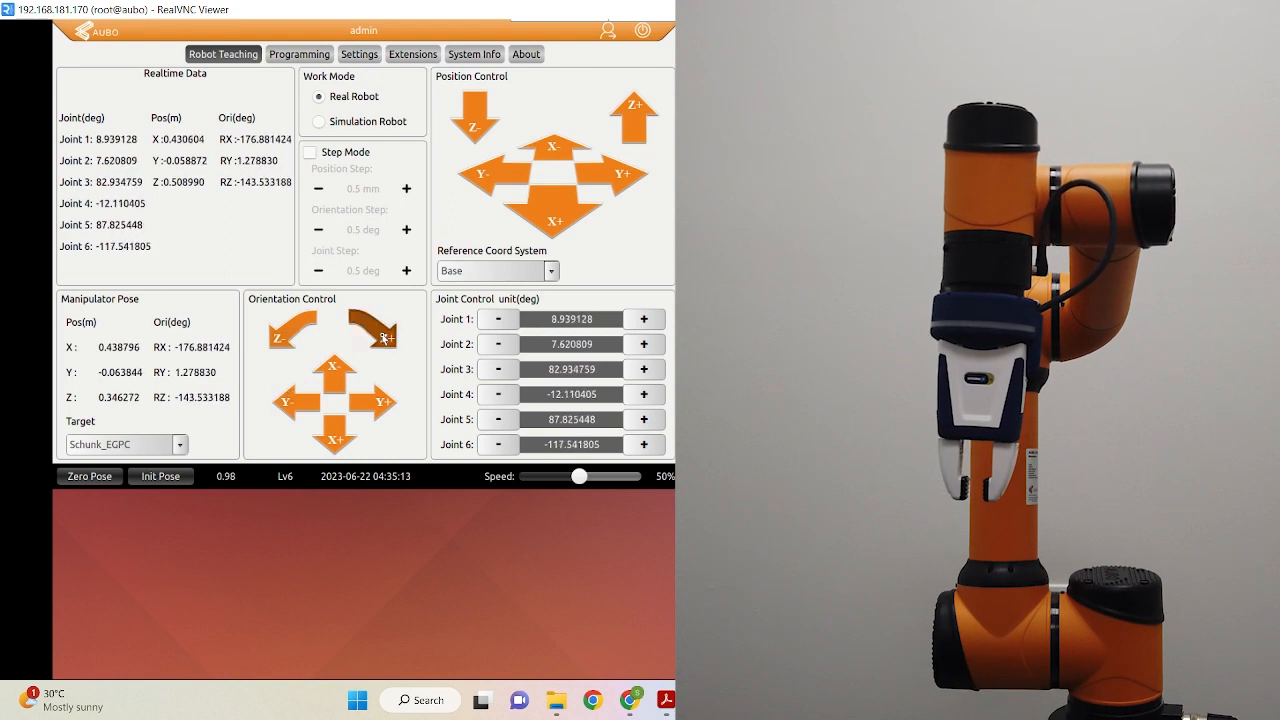
{"action": "left_click", "coordinate": [381, 408]}
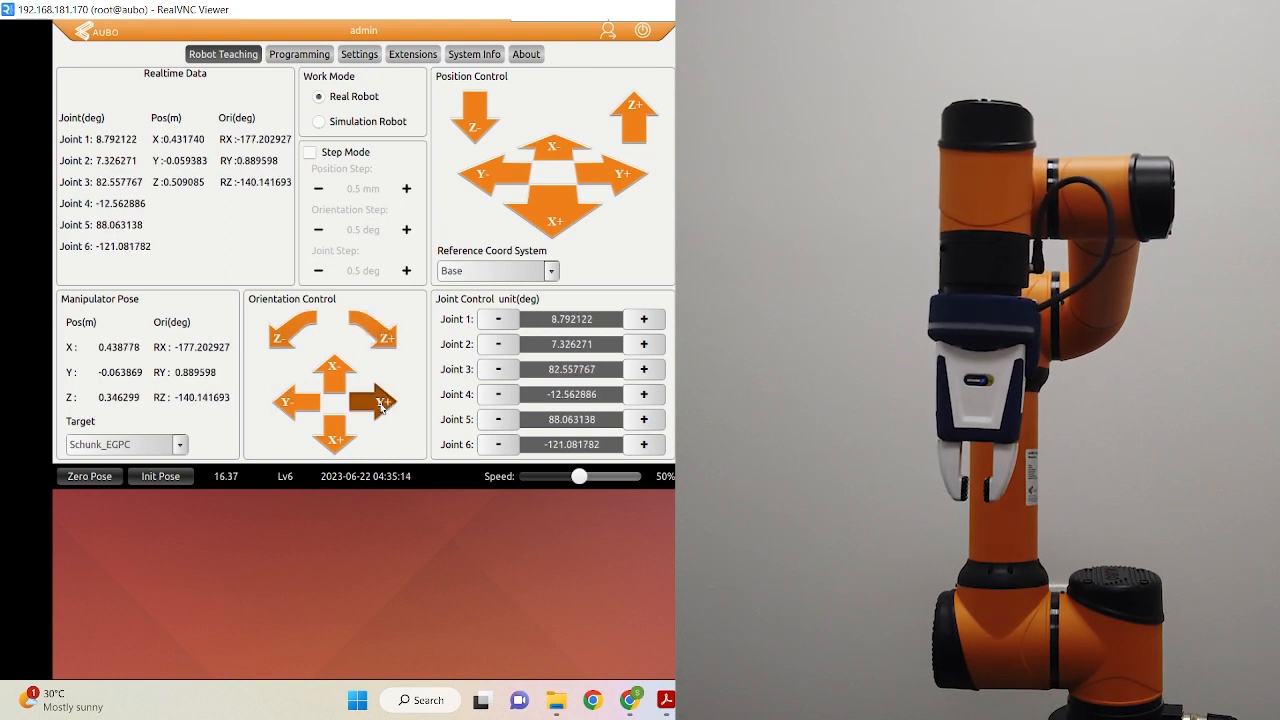
{"action": "left_click", "coordinate": [335, 377]}
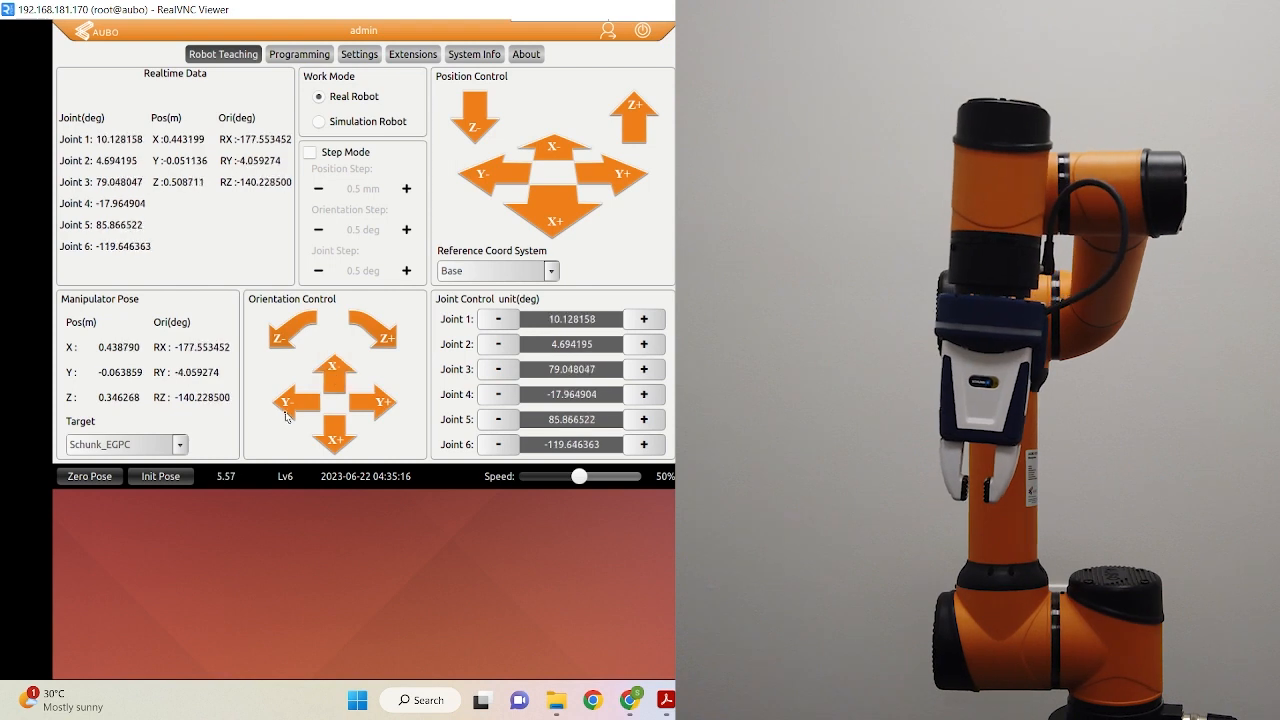
{"action": "left_click", "coordinate": [288, 404]}
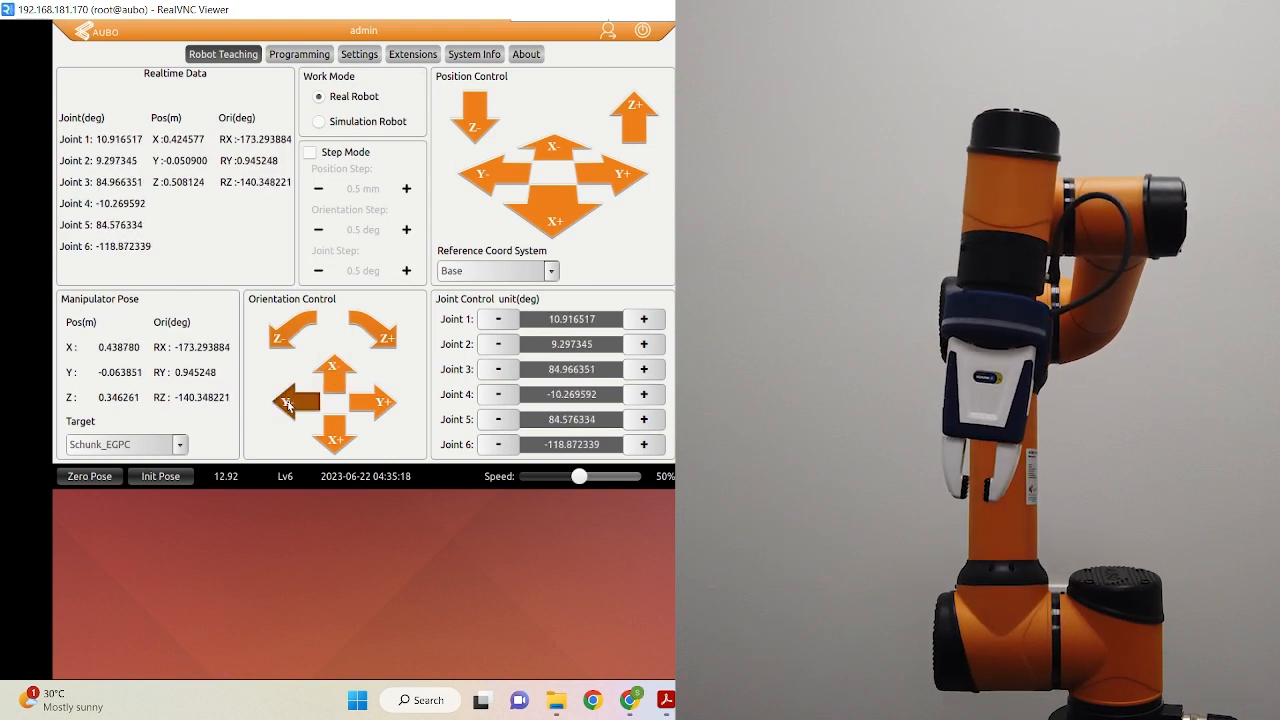
{"action": "left_click", "coordinate": [380, 405]}
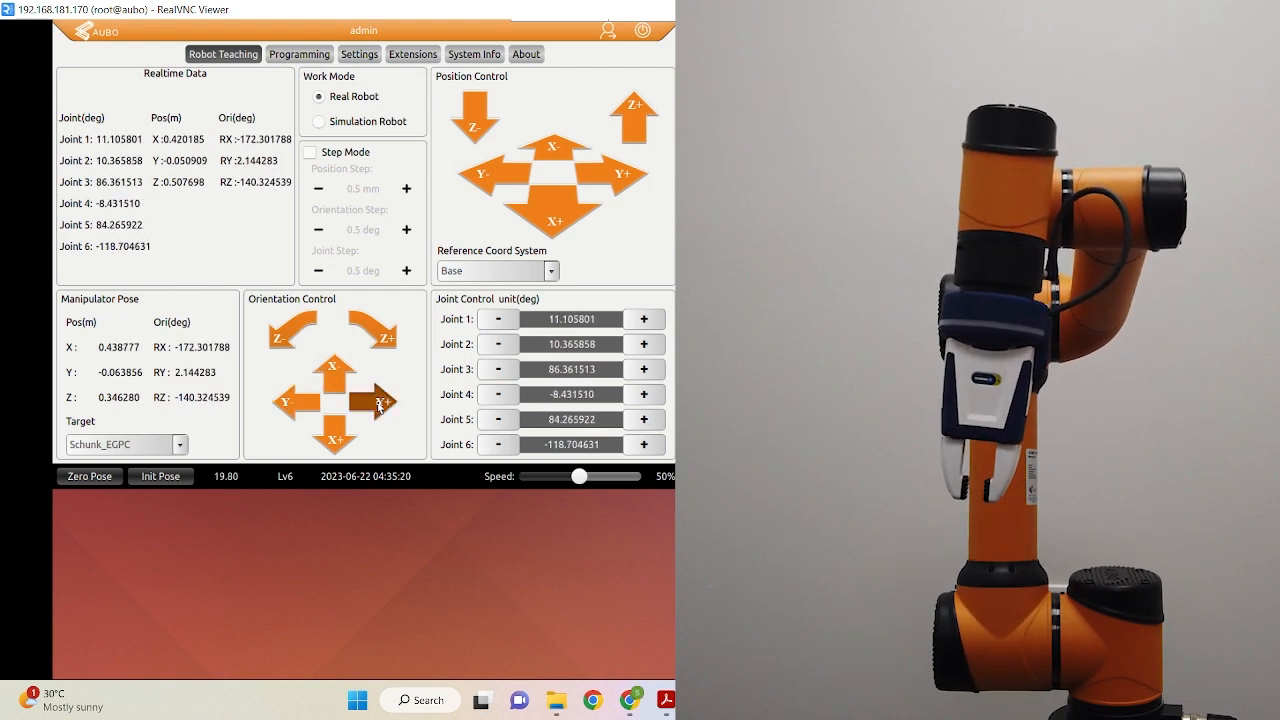